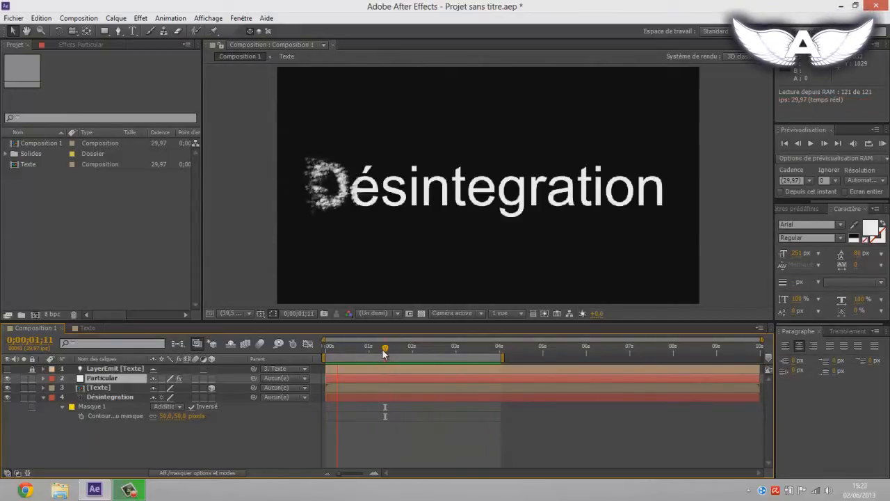
Step: Stop the disintegration preview, move to 0;00;01;15, and inspect the Particular effect's settings
key(space)
mouse_move(385, 354)
mouse_down()
mouse_move(440, 351)
mouse_move(368, 352)
mouse_move(391, 352)
mouse_up()
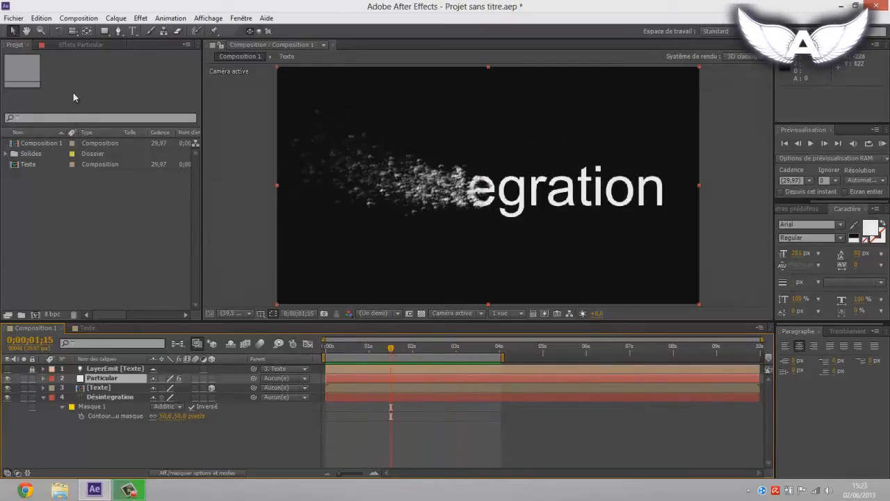
click(72, 46)
click(44, 67)
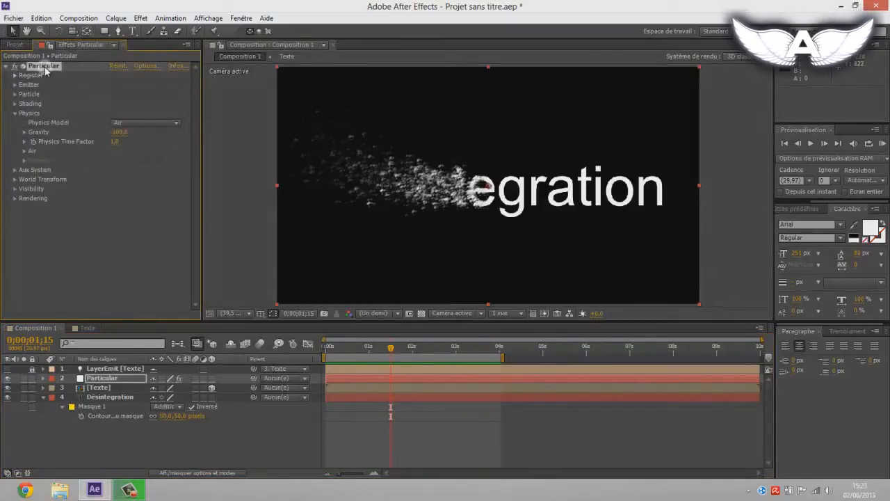
click(103, 278)
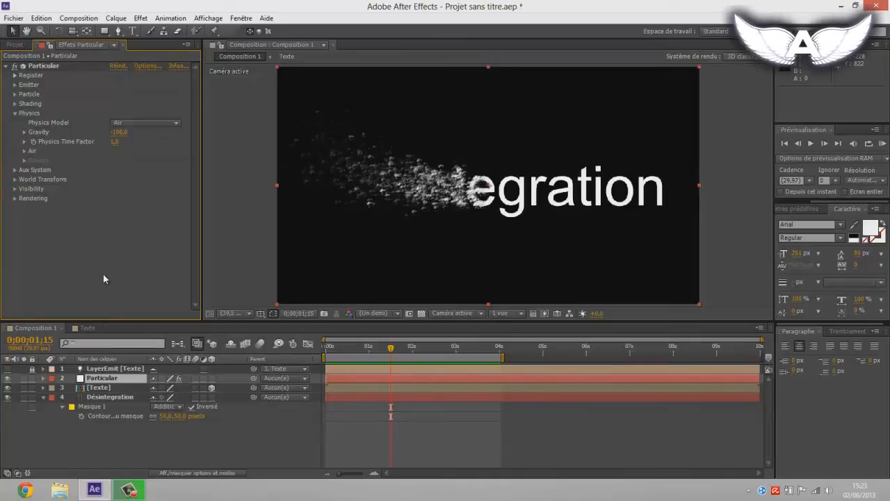
Step: Create a new HDTV 1080 29,97 composition, 1920 x 1080 px with a duration of 0;00;10;00
click(16, 47)
right_click(66, 211)
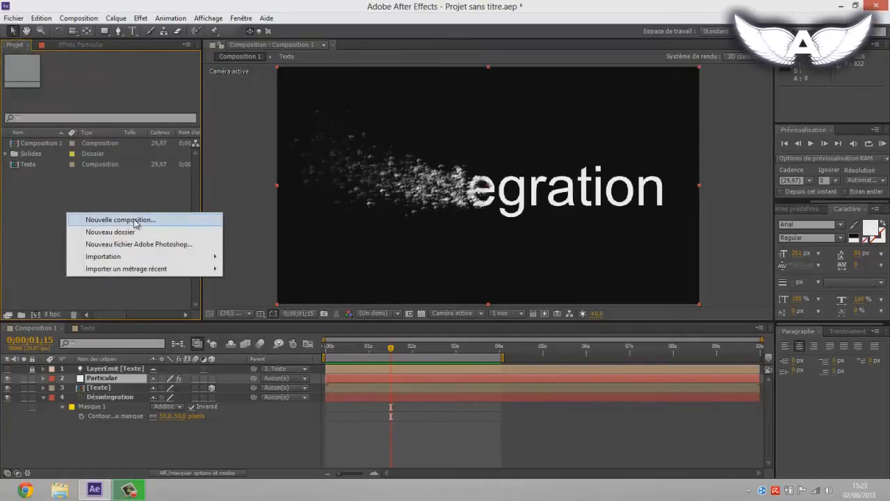
click(133, 219)
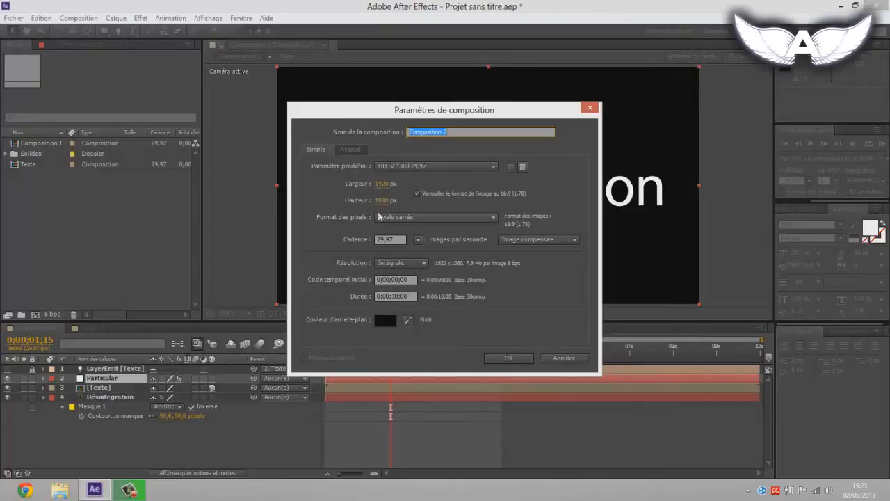
click(390, 239)
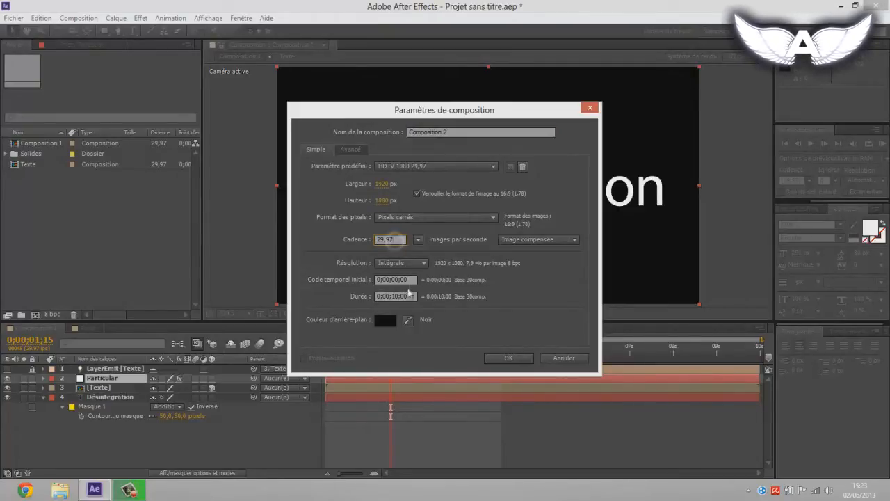
click(408, 296)
click(413, 280)
click(412, 296)
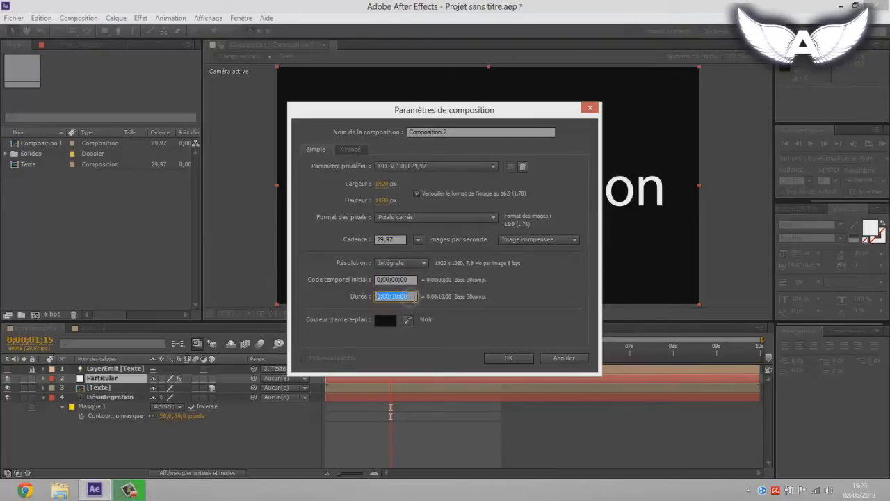
click(412, 281)
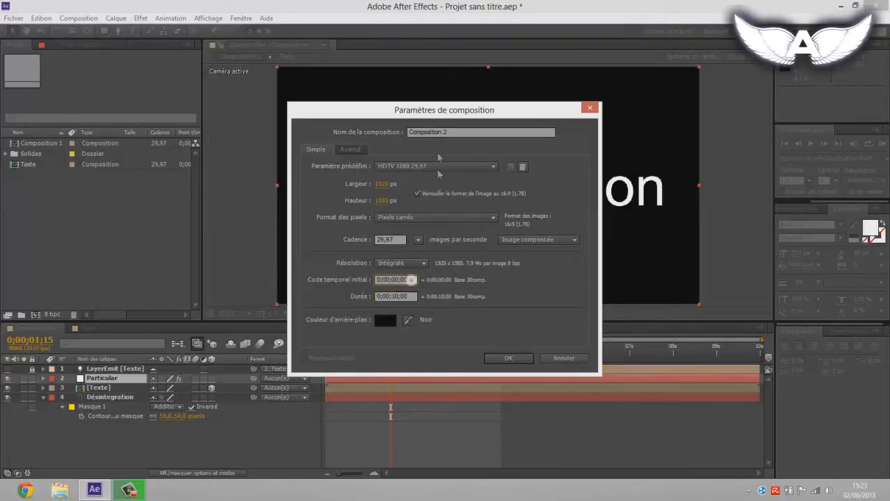
drag(437, 110, 470, 105)
click(409, 297)
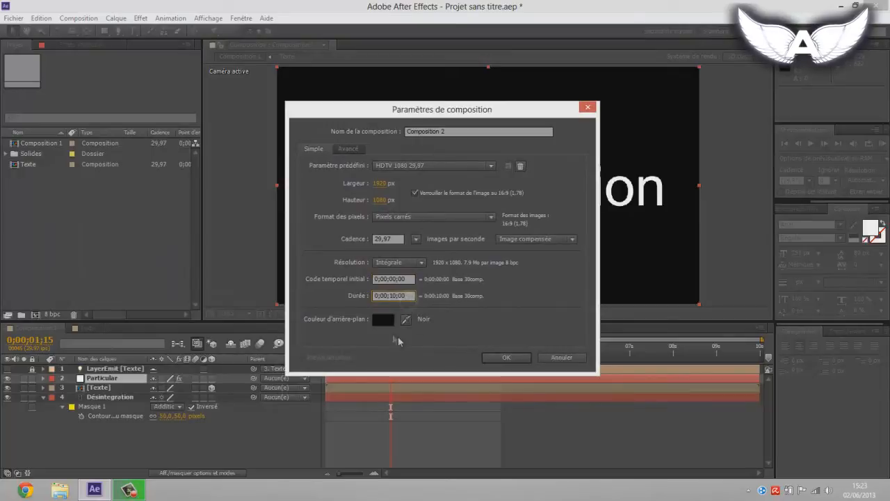
click(502, 358)
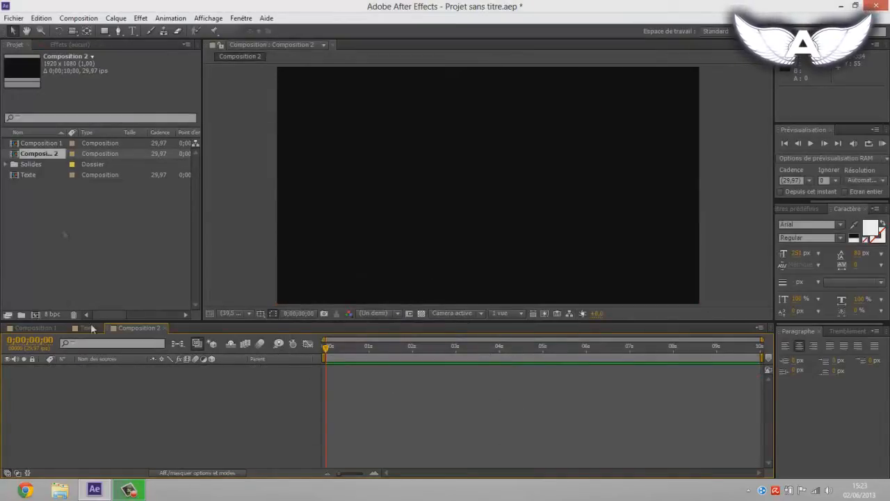
Step: Add a text layer reading "Tutoriel" to the new composition
click(132, 30)
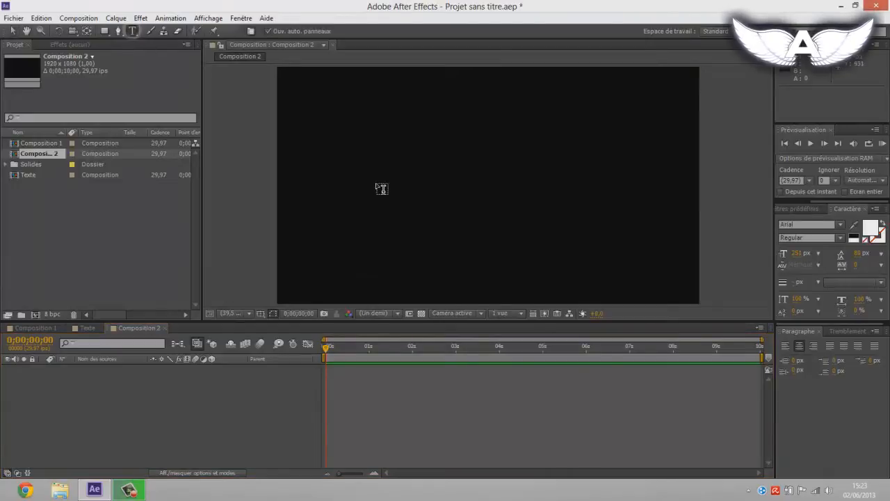
click(384, 185)
text(Tutoriel)
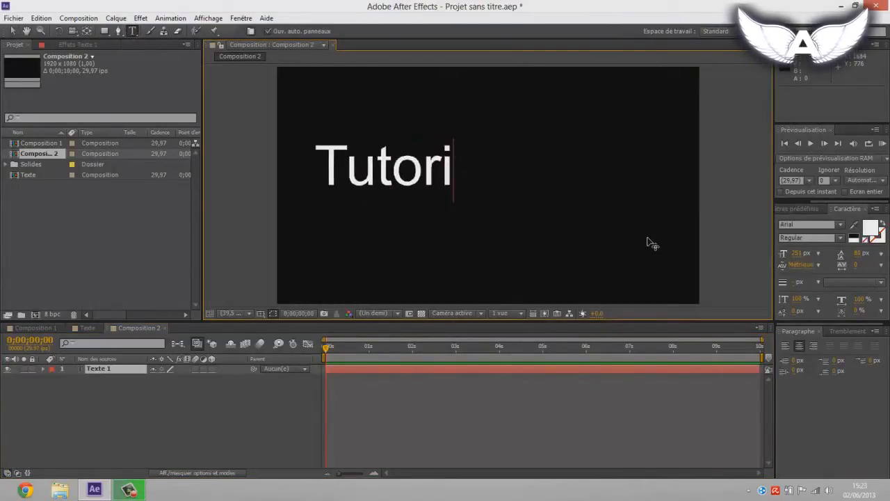
click(12, 31)
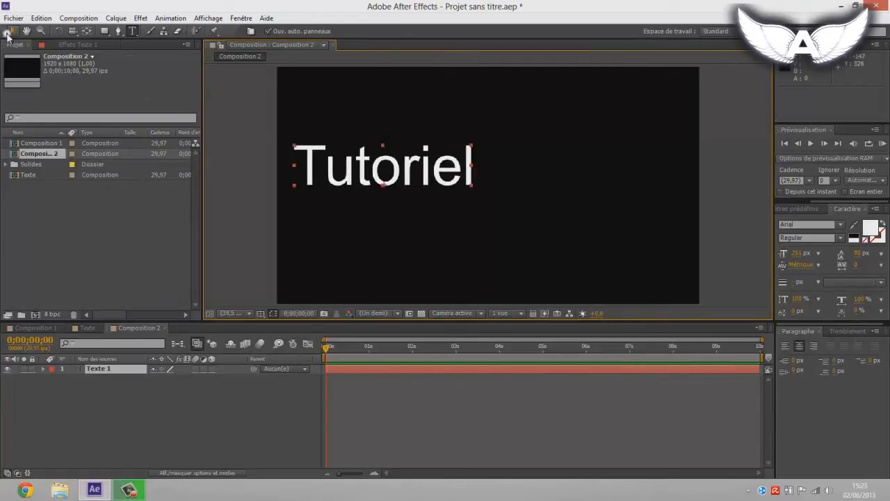
Step: Enlarge the "Tutoriel" text to about 435 px and centre it in the frame
drag(382, 171, 469, 188)
drag(795, 259, 882, 263)
drag(786, 257, 811, 256)
drag(437, 157, 448, 173)
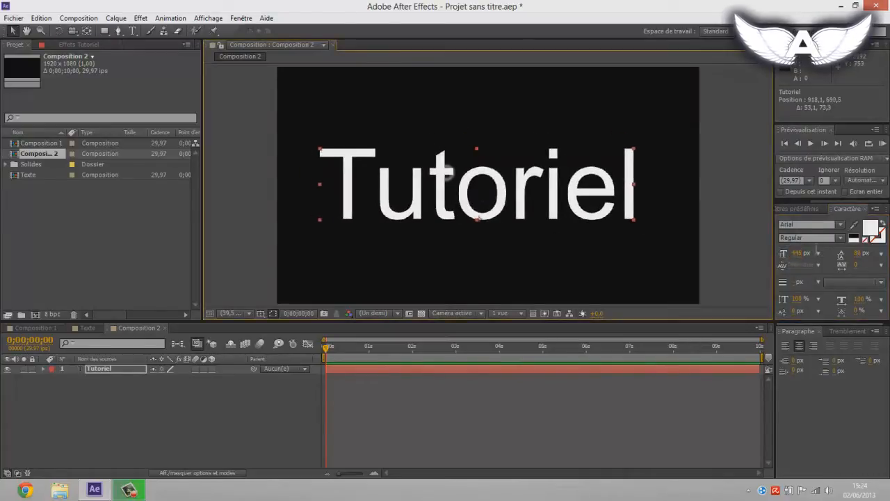
drag(798, 257, 794, 257)
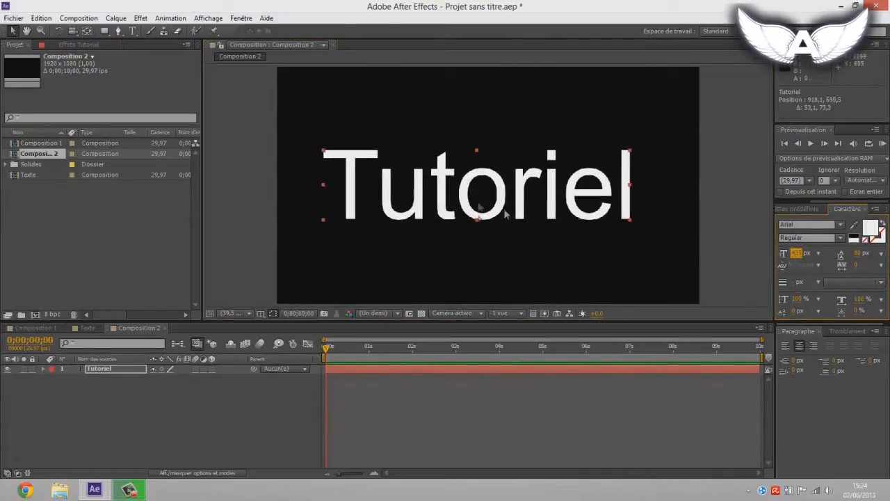
drag(473, 202, 485, 205)
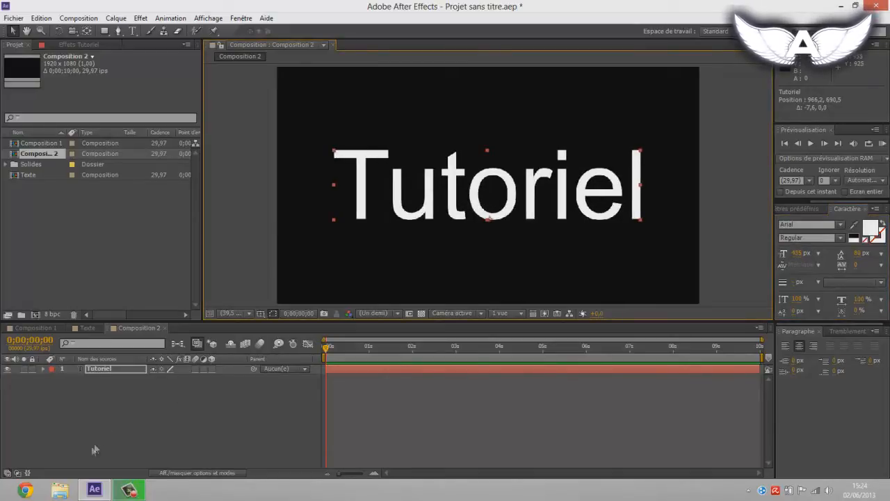
Step: Draw a narrow, tall rectangular mask on the Tutoriel layer, just before the letter T
click(96, 401)
click(99, 368)
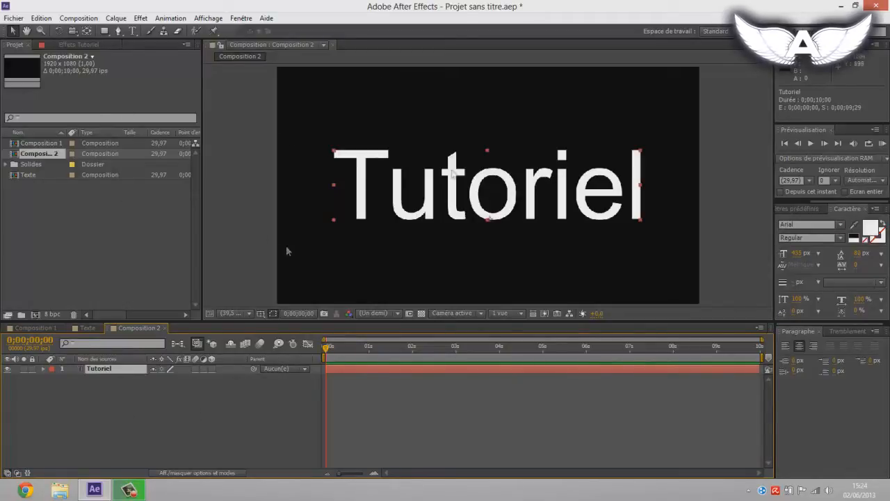
click(104, 31)
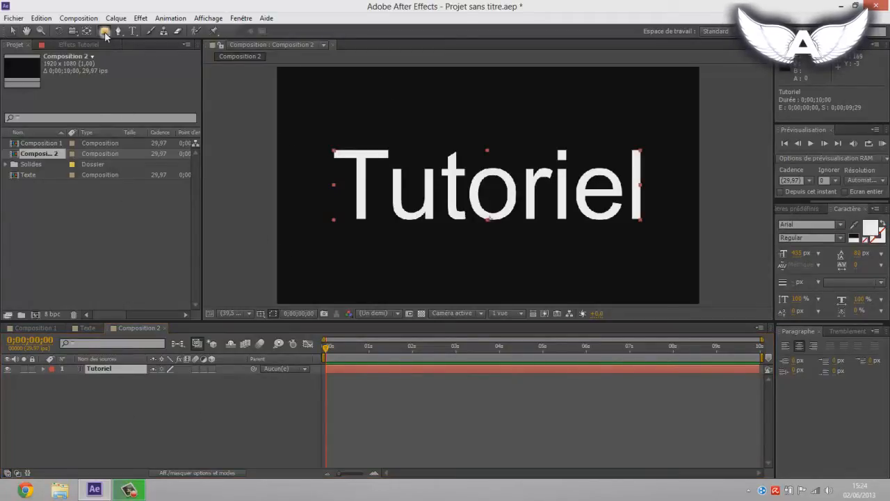
drag(286, 119, 301, 246)
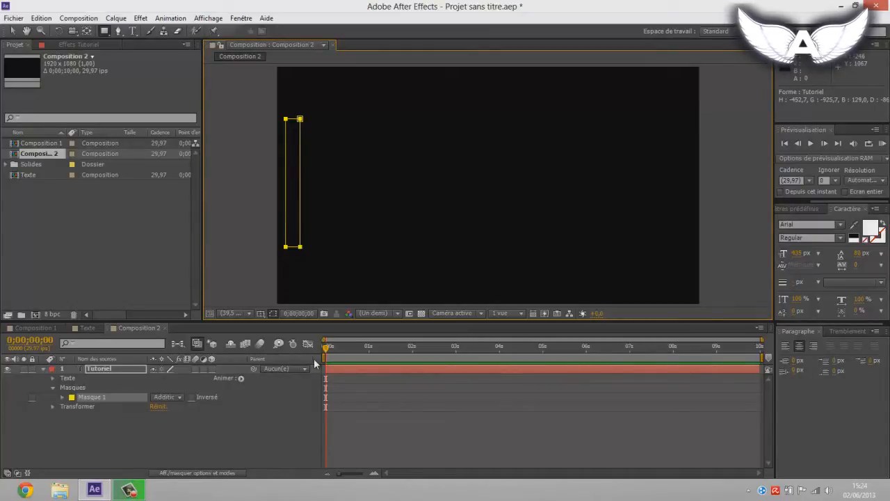
click(11, 33)
Step: Expand Masque 1 and set a mask path keyframe at 0;00;00;00
click(94, 397)
click(62, 397)
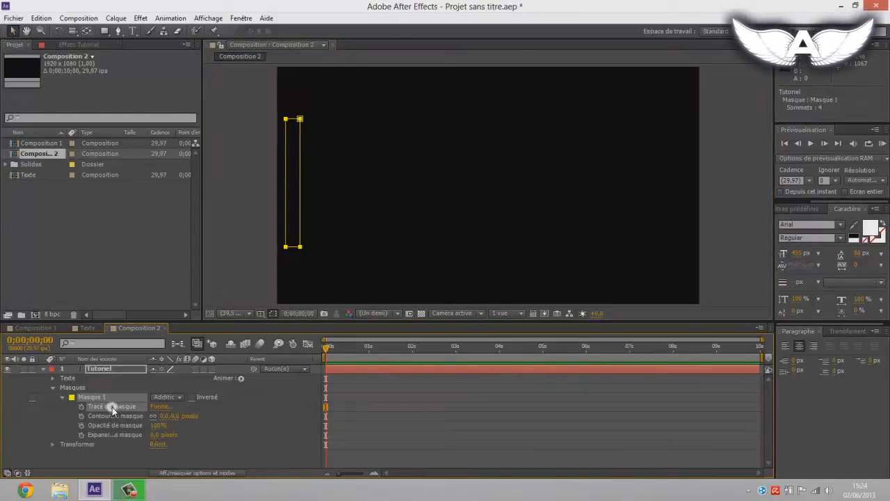
drag(331, 352, 308, 348)
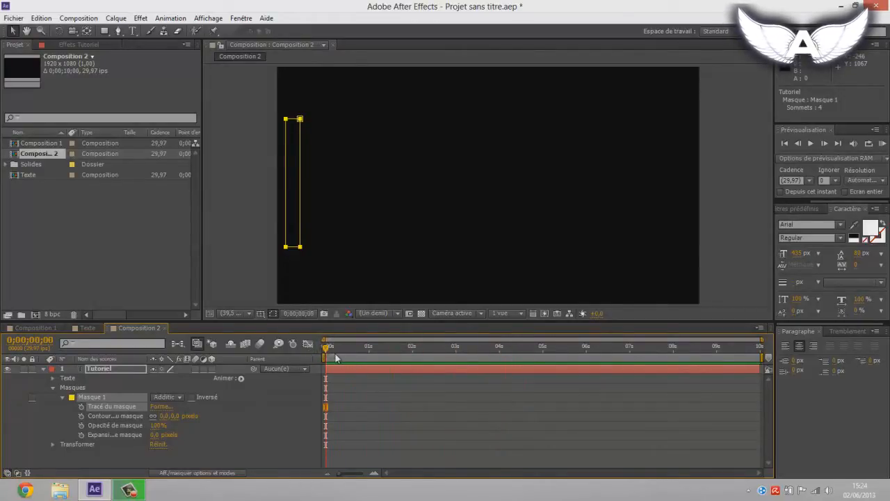
click(82, 407)
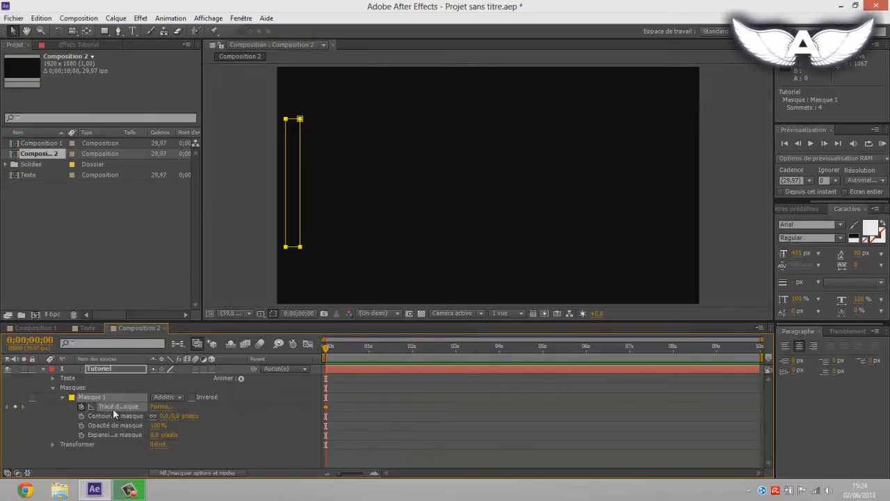
Step: At 0;00;02;00, move the mask horizontally across the text to just past its final letter
drag(327, 352, 414, 359)
key(shift+Page_Down)
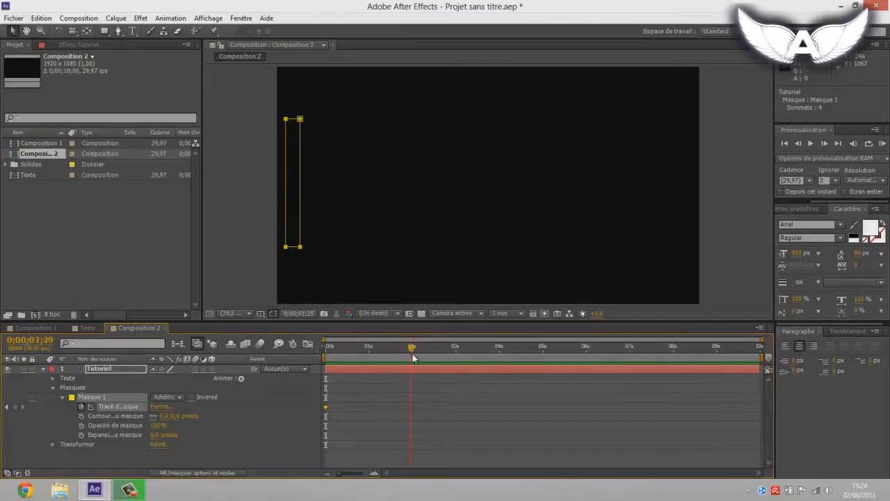
double_click(299, 203)
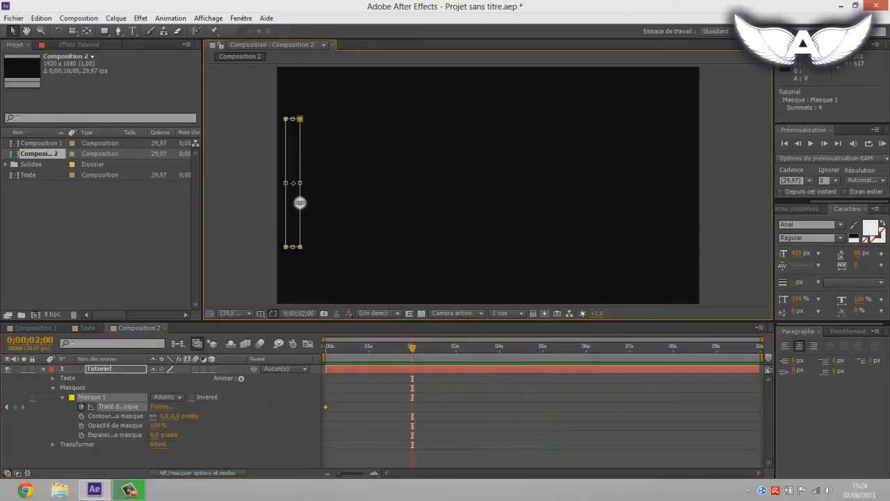
drag(294, 206, 681, 235)
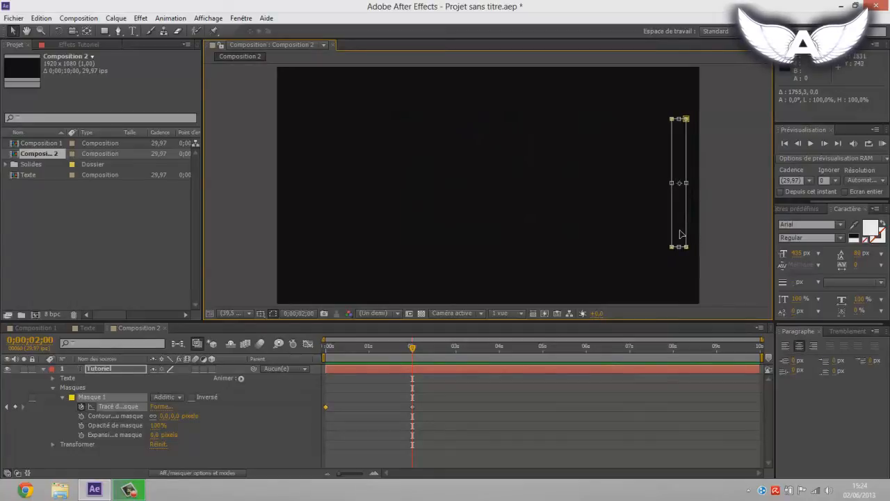
Step: Go to 0;00;01;00, try a mask feather of 100 pixels, and set it to 50 pixels
drag(437, 410, 315, 401)
click(359, 401)
drag(333, 346, 367, 364)
click(119, 402)
click(81, 415)
click(168, 415)
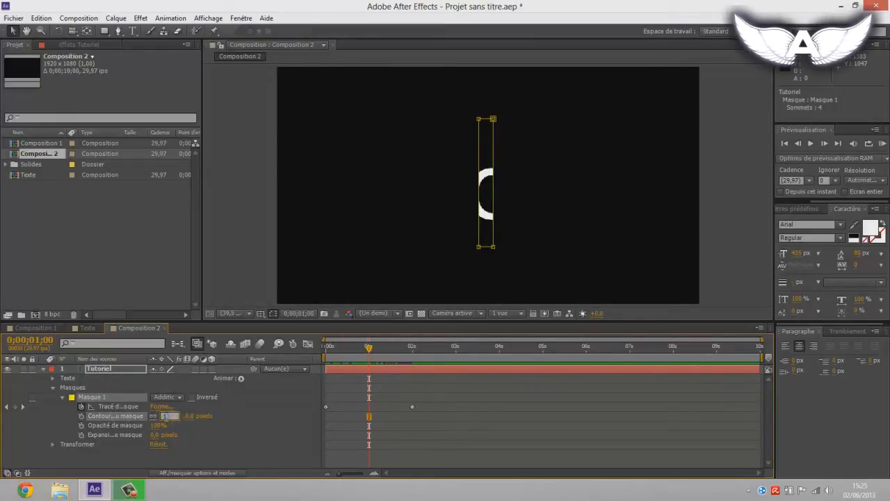
text(100)
key(Return)
click(165, 415)
text(50)
key(Return)
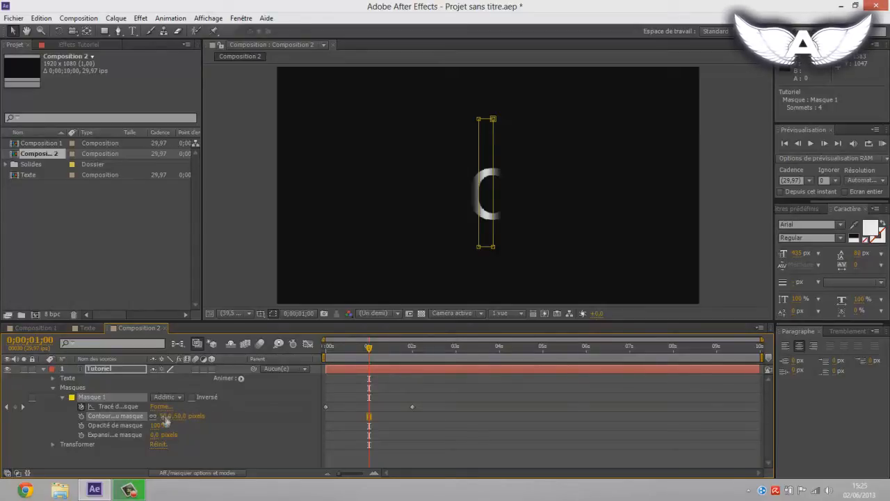
Step: Go to 0;00;00;24 and compare Masque 1's feather at 100 pixels and at 50 pixels
click(234, 420)
mouse_move(369, 347)
mouse_down()
mouse_move(338, 347)
mouse_move(362, 351)
mouse_up()
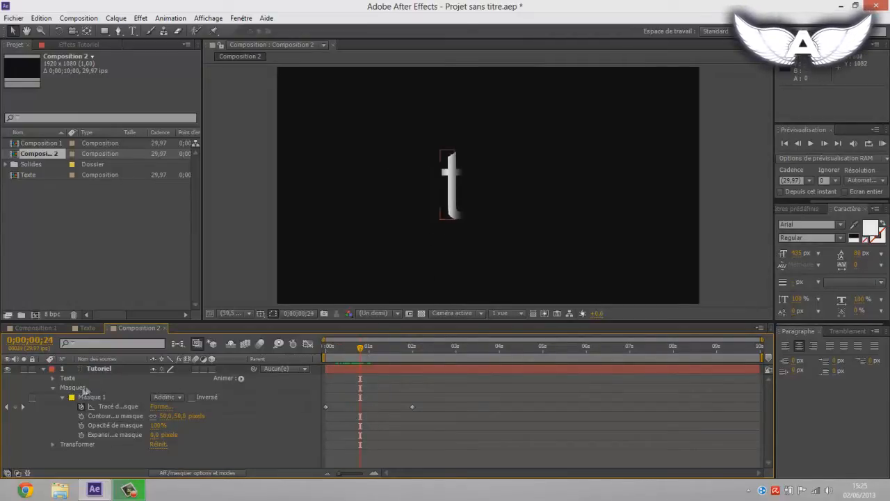
click(89, 395)
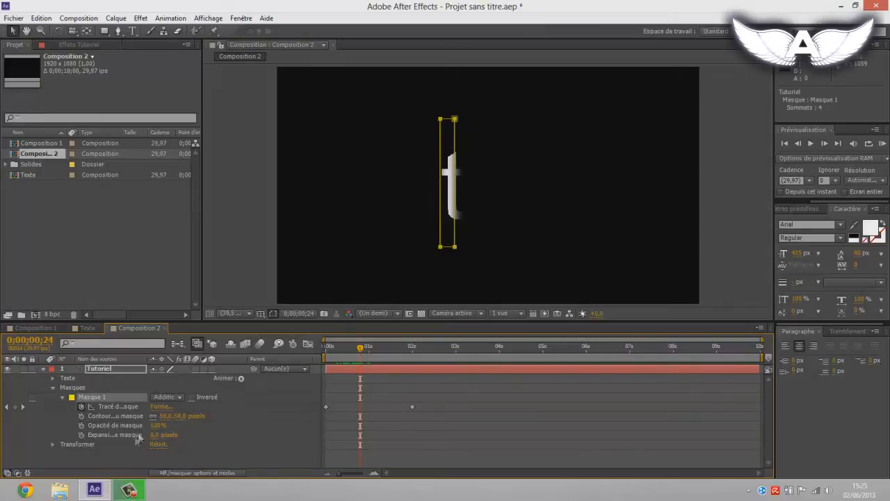
click(166, 416)
text(100)
key(Return)
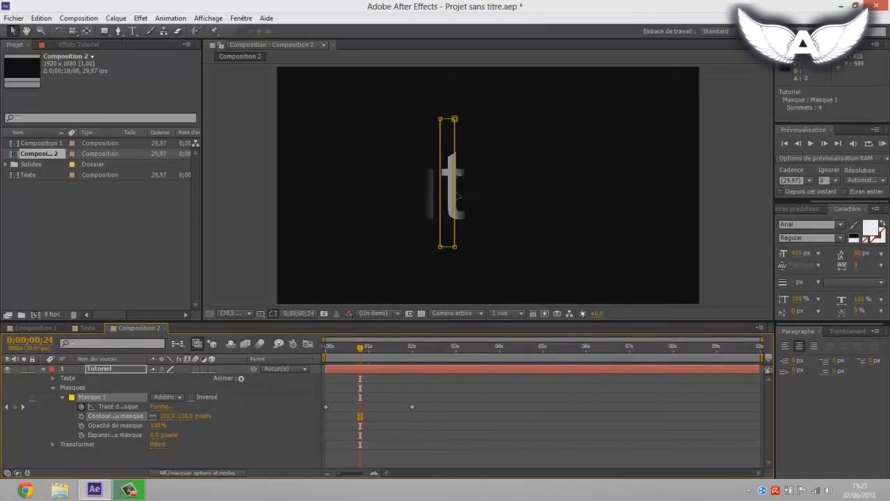
click(167, 416)
text(50)
key(Return)
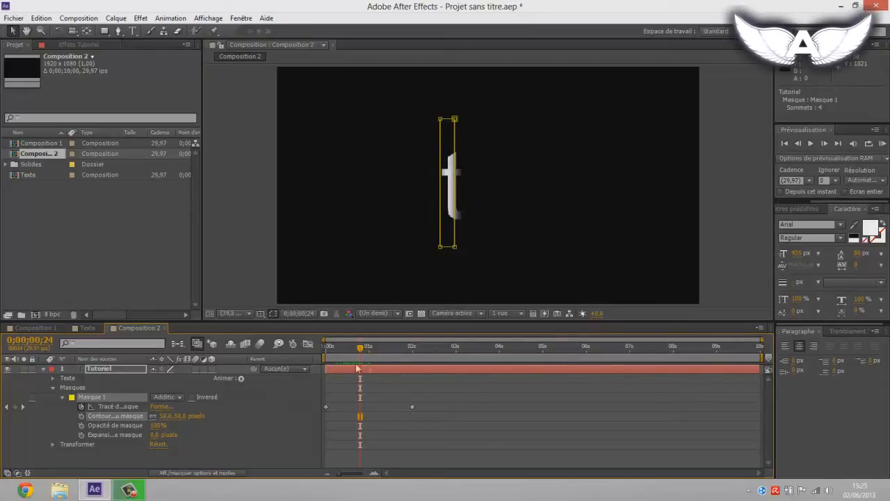
Step: Try a feather of 30 pixels on Masque 1 and settle on 40 pixels
click(339, 384)
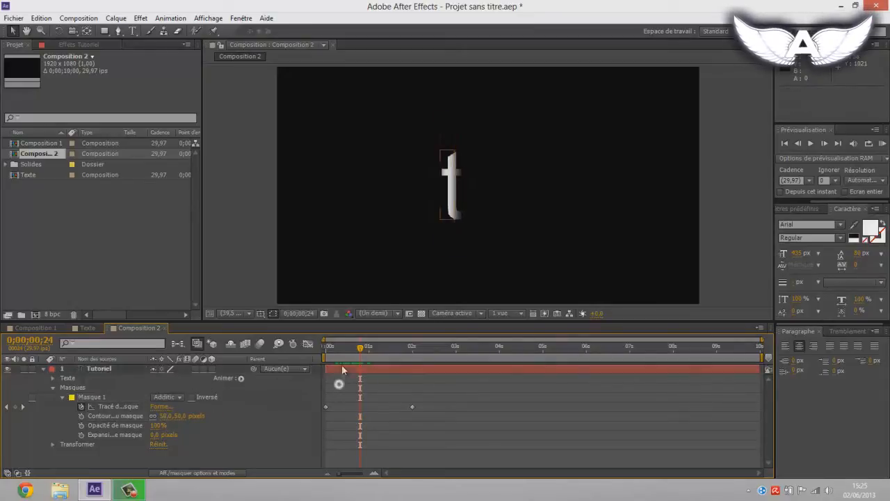
drag(167, 417, 167, 422)
click(165, 419)
text(30)
key(Return)
click(166, 416)
text(40)
key(Return)
click(341, 402)
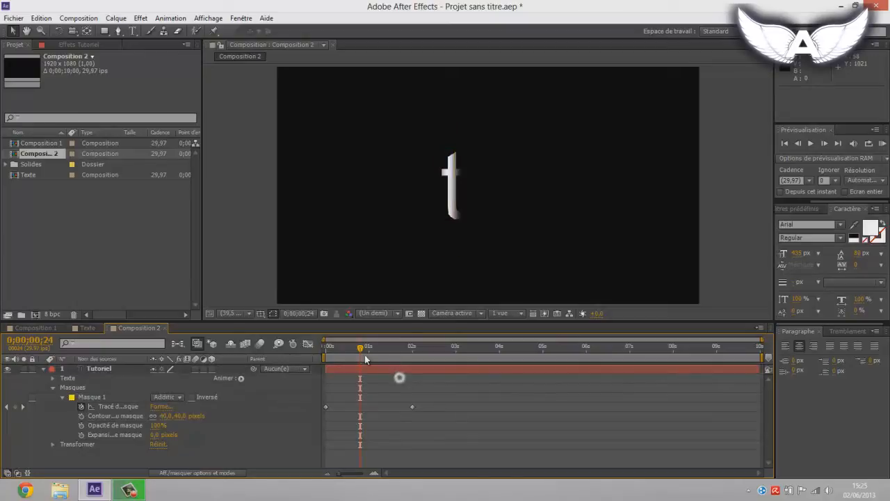
Step: Scrub back to 0;00;00;01, collapse the Tutoriel layer's properties, and select the layer
drag(387, 347, 327, 356)
click(43, 370)
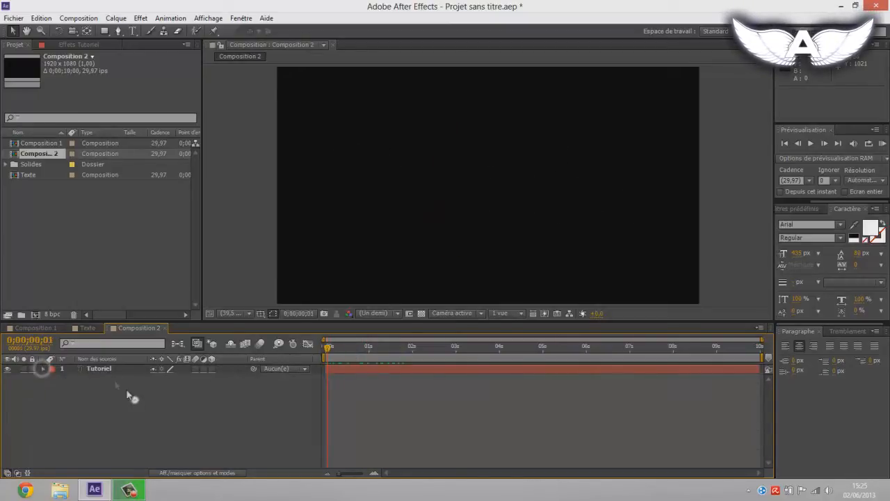
click(102, 369)
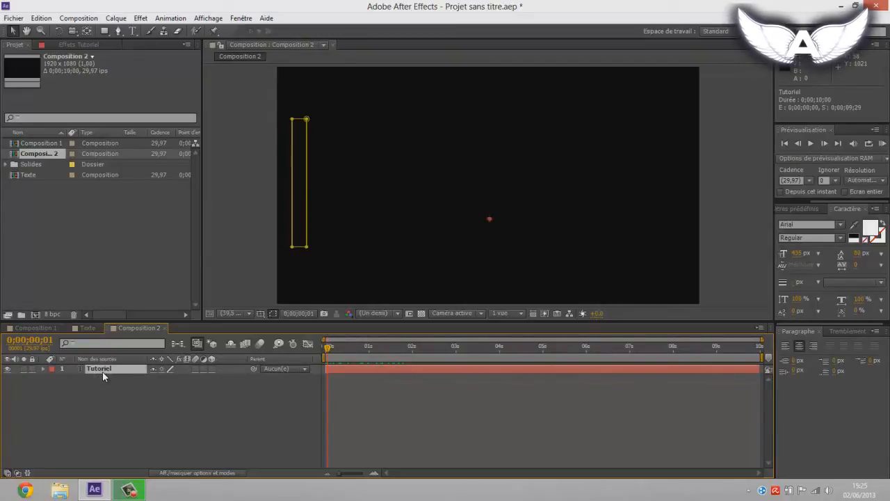
Step: Precompose the Tutoriel layer, moving all its attributes into a new composition named Tutoriel - Comp 1
click(64, 18)
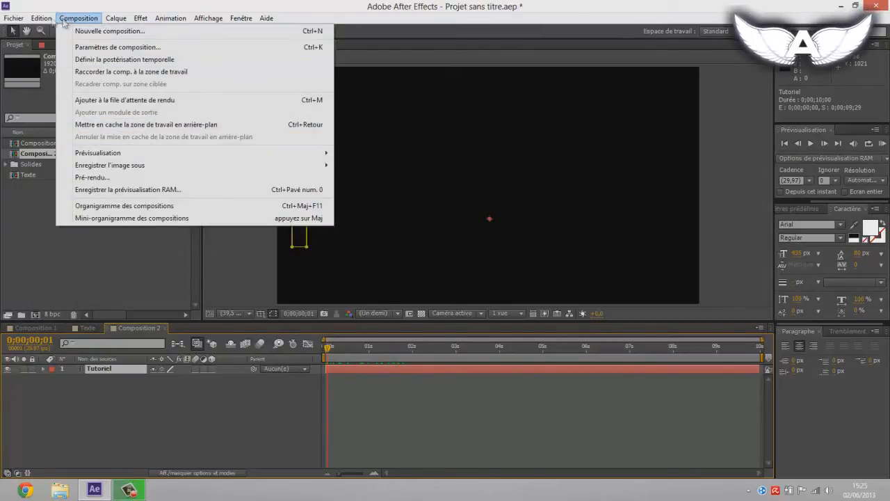
mouse_move(38, 21)
mouse_move(108, 19)
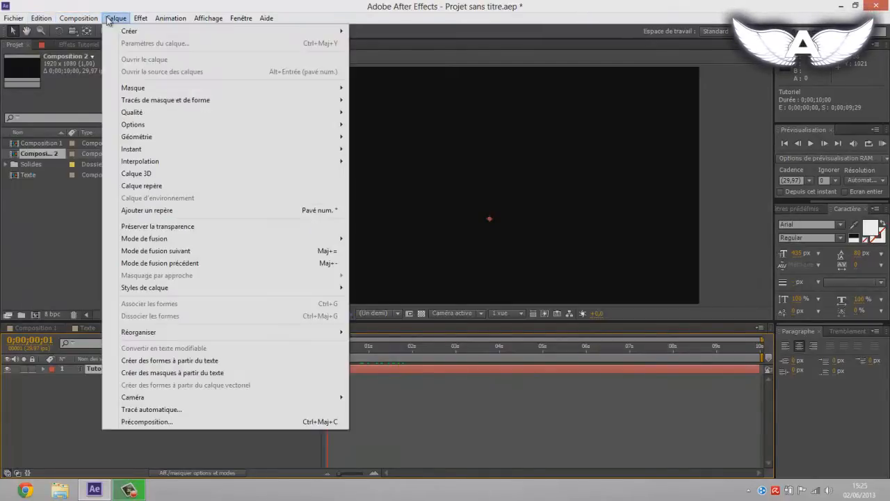
click(172, 423)
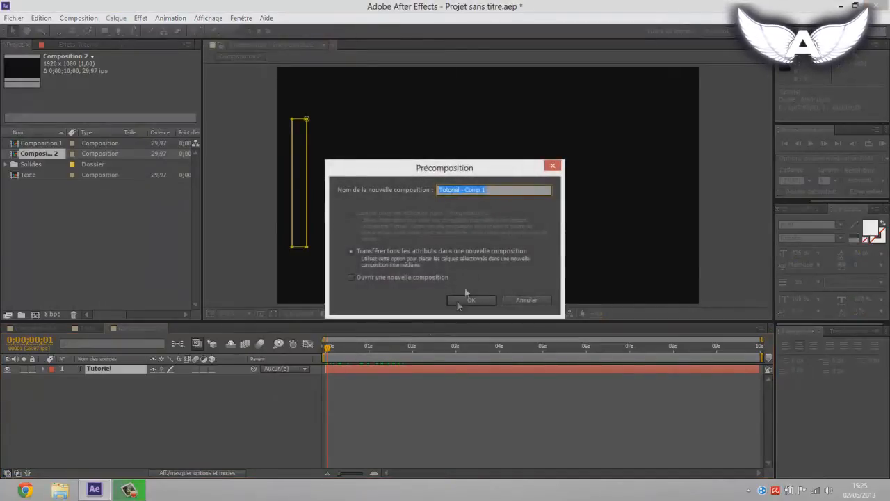
click(468, 301)
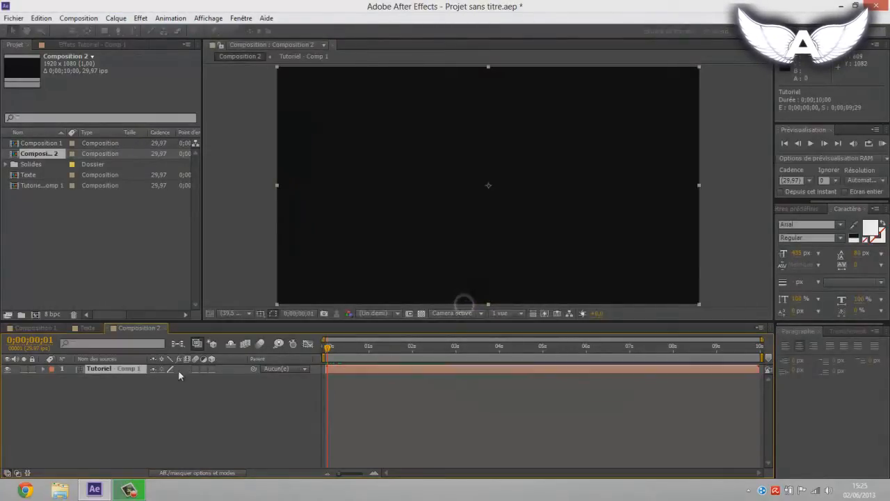
Step: Return to 0;00;00;00 and rename the precomposed layer Texte
drag(334, 348, 285, 363)
click(68, 376)
click(87, 369)
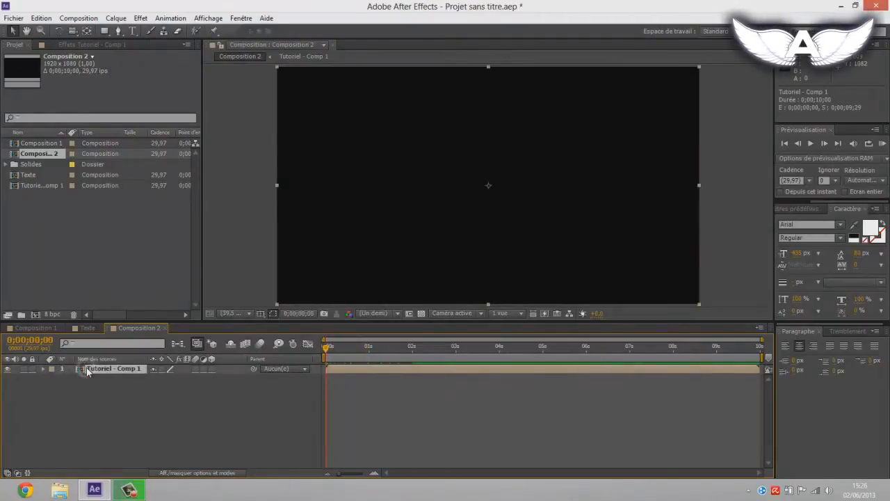
key(Return)
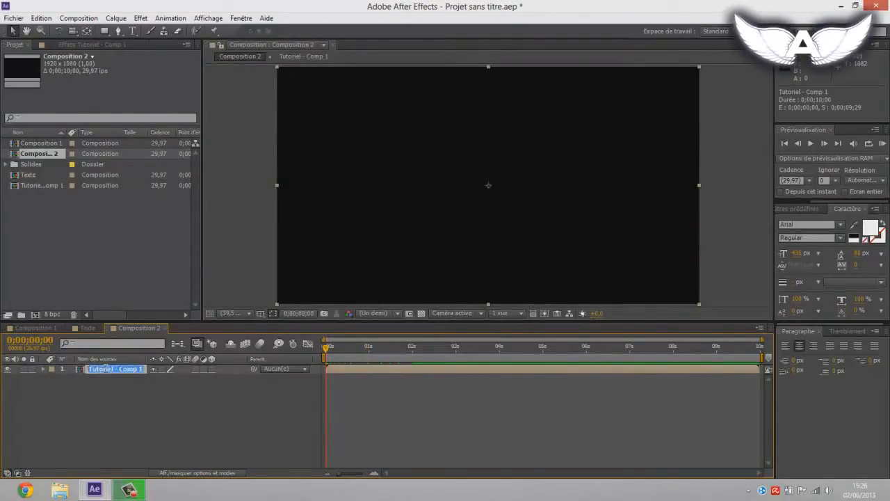
text(Texte)
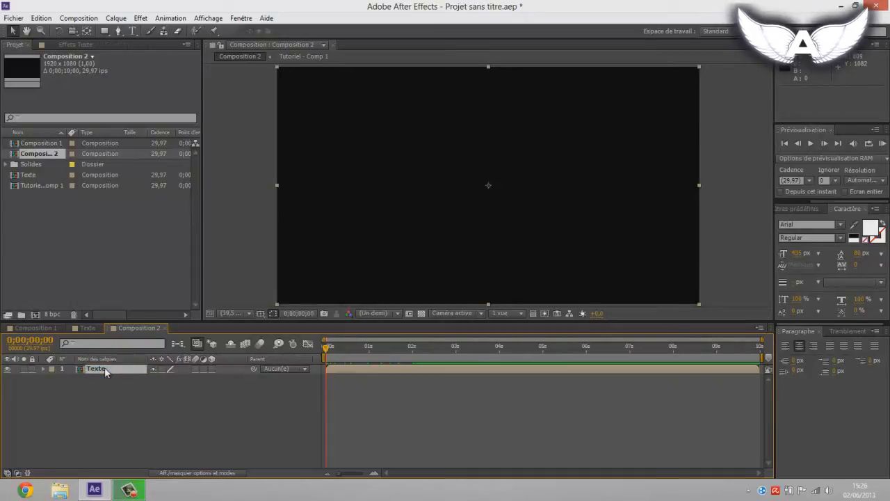
Step: Create a white solid at the composition's size, 1920 x 1080 pixels, and rename its layer Particules
click(129, 384)
click(115, 18)
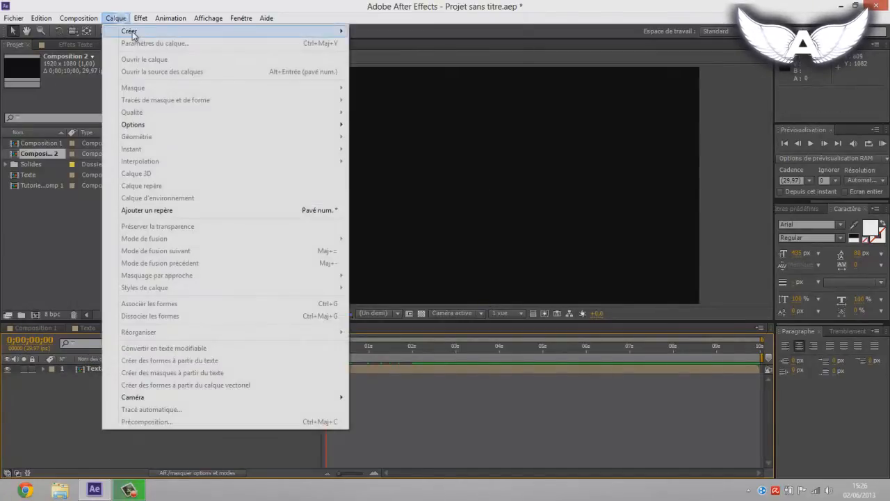
mouse_move(129, 30)
click(405, 48)
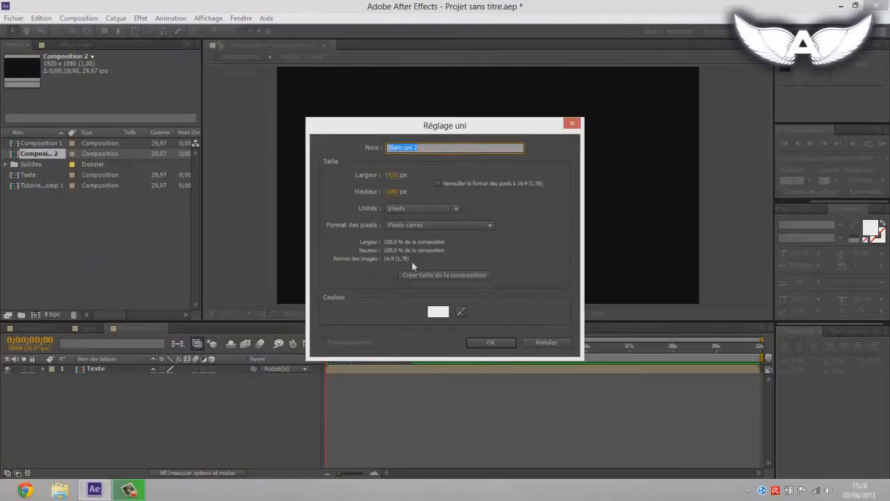
click(425, 274)
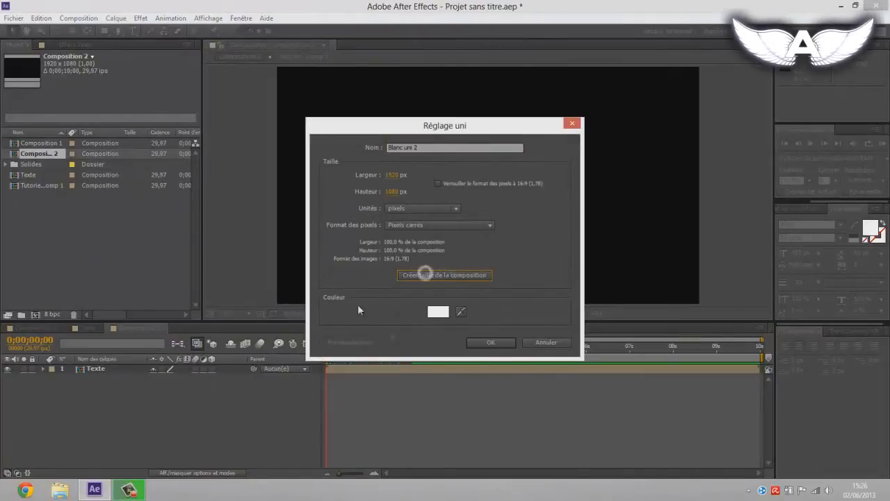
click(490, 343)
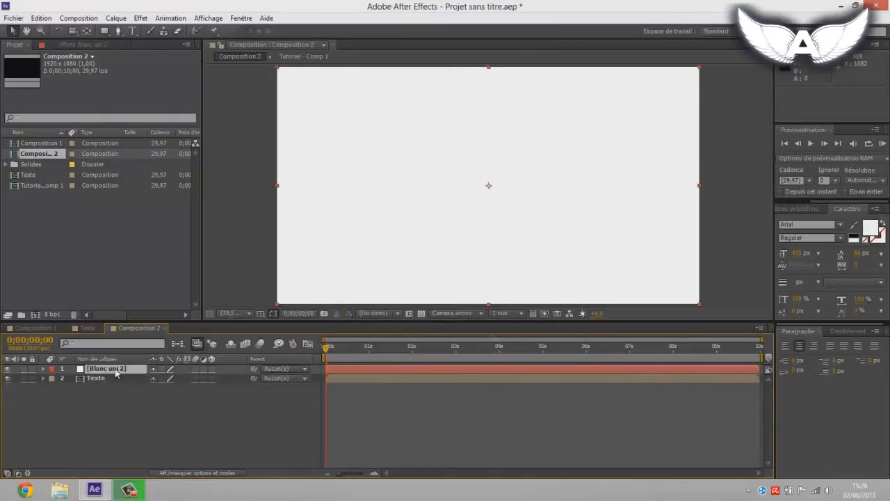
key(Return)
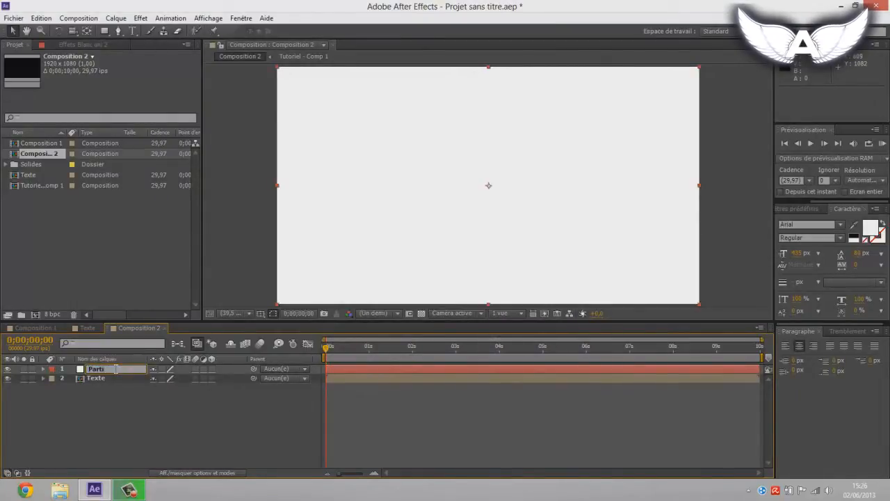
Step: Apply the Trapcode Particular effect to the Particules layer and keep the time at 0;00;00;00
right_click(117, 370)
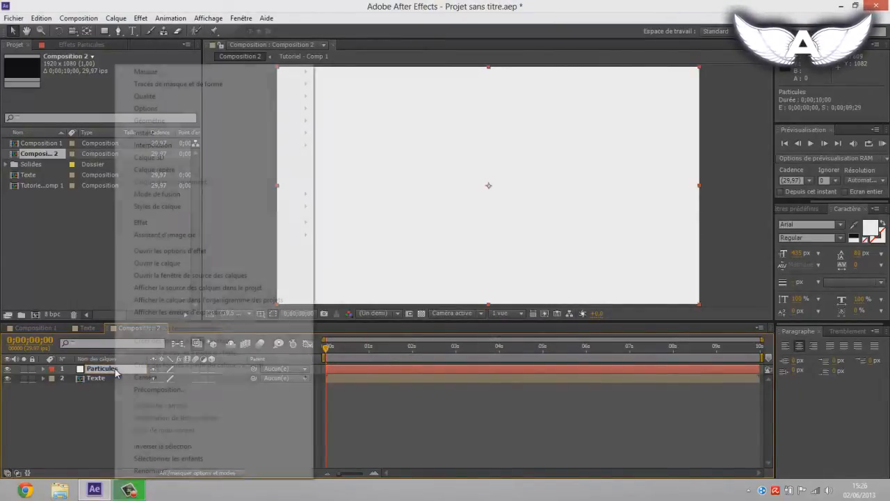
mouse_move(256, 221)
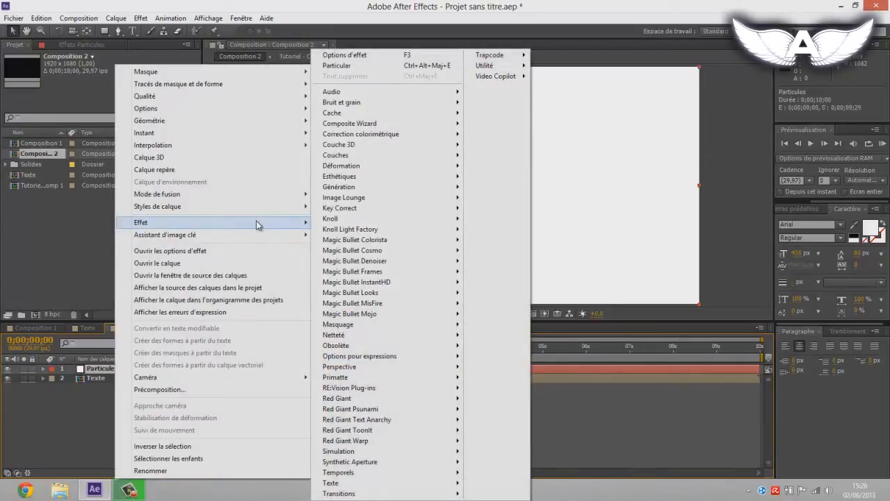
mouse_move(491, 55)
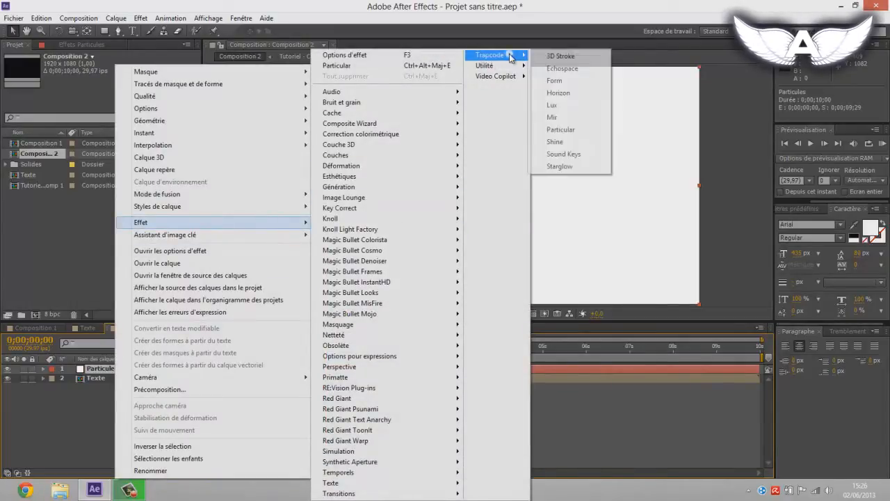
click(571, 132)
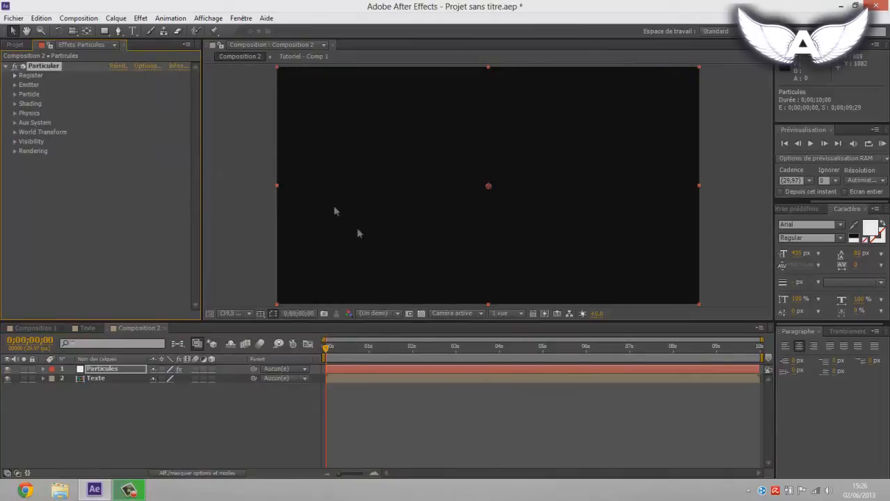
mouse_move(328, 351)
mouse_down()
mouse_move(409, 351)
mouse_move(325, 352)
mouse_up()
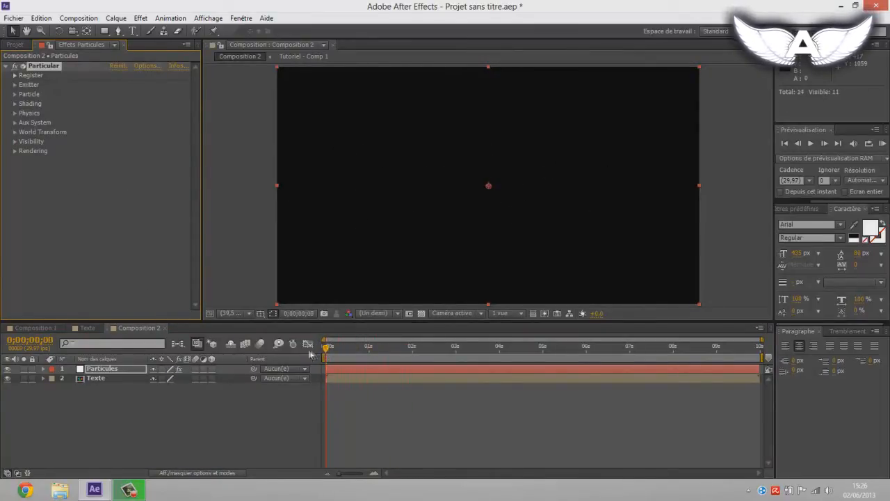
Step: Set Particular's Emitter Type to Layer
click(13, 84)
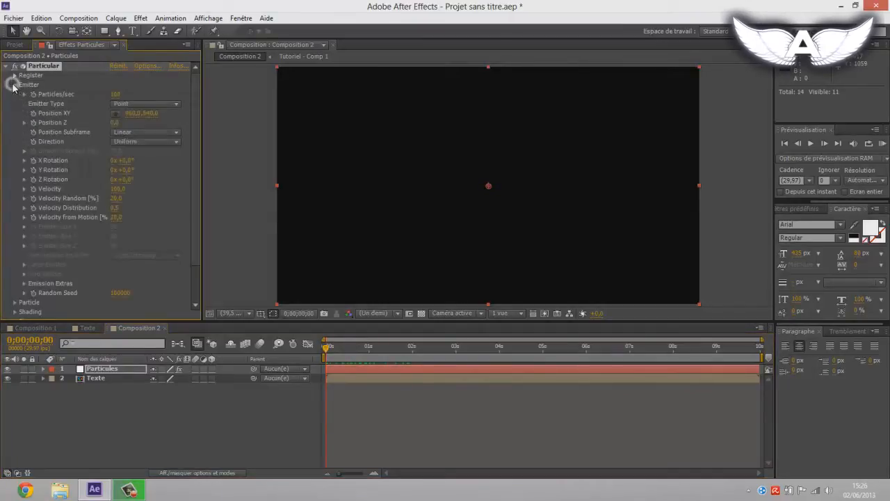
click(140, 105)
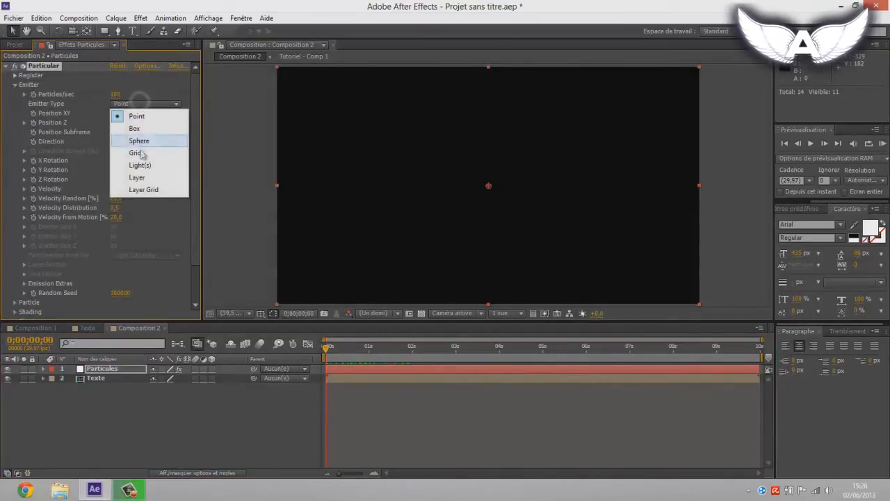
click(134, 179)
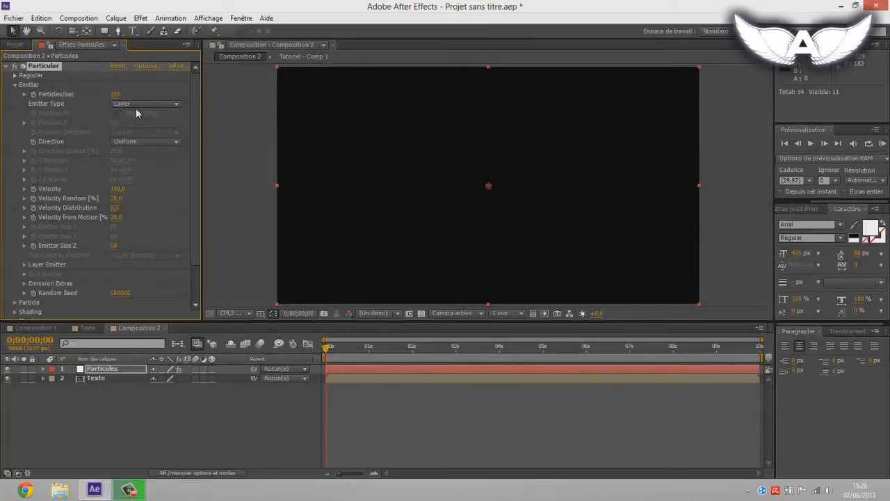
Step: Make the Texte layer 3D and choose it as the Layer Emitter source in Particular on the Particules layer
click(96, 378)
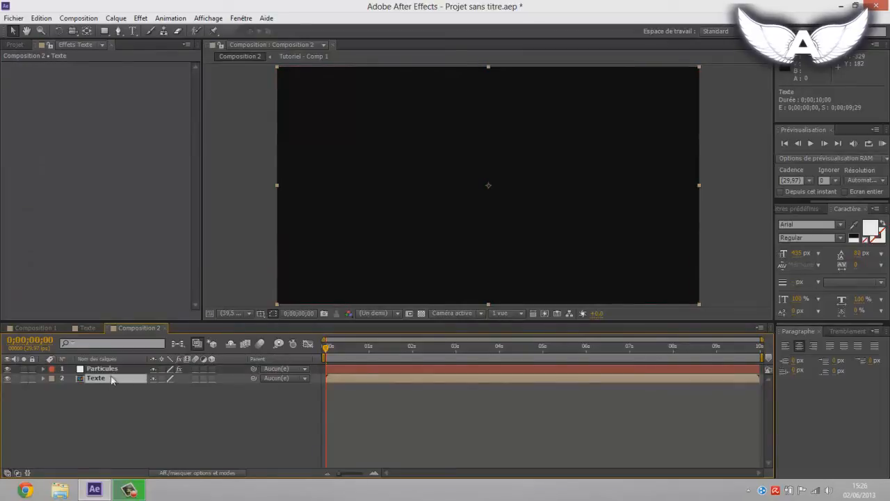
click(212, 378)
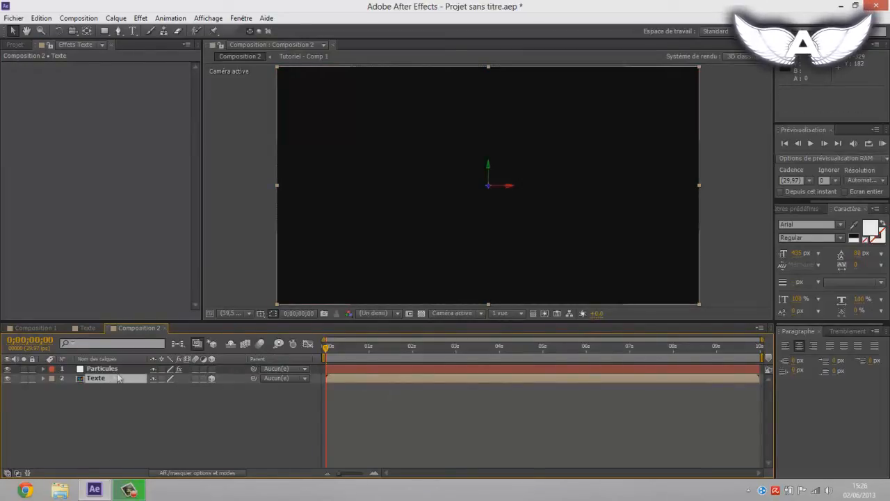
click(99, 369)
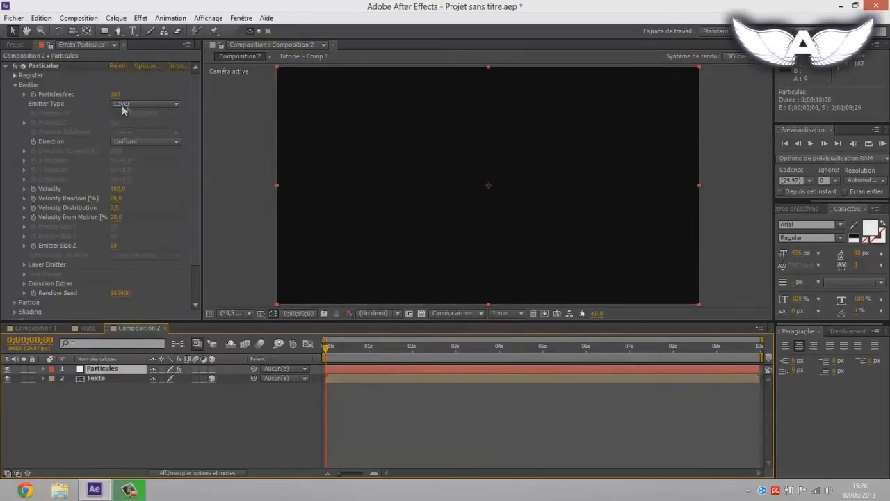
click(39, 270)
click(24, 265)
scroll(136, 256, down, 1)
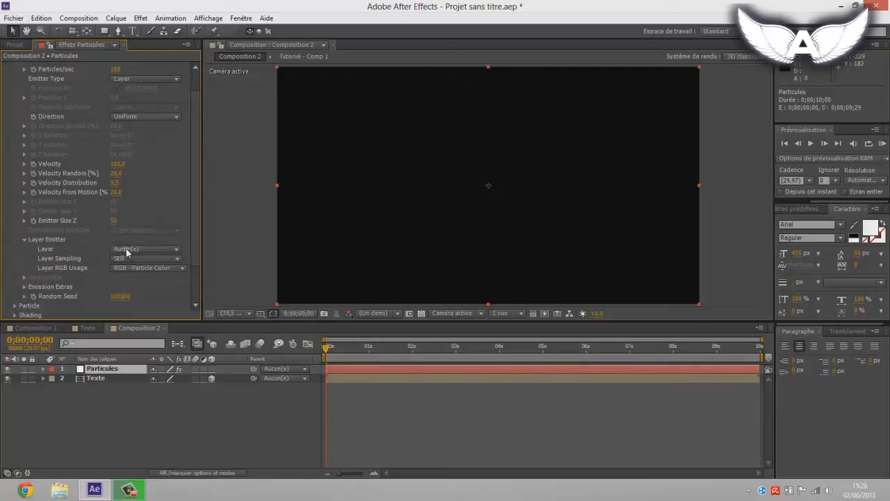
click(126, 253)
click(157, 290)
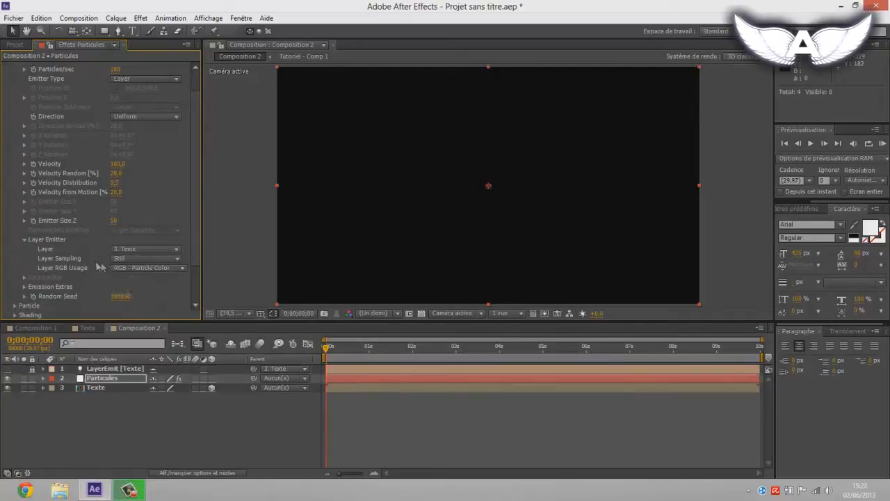
Step: Set the Layer Emitter's Layer Sampling to Particle Birth Time and scrub to 0;00;00;19
click(130, 259)
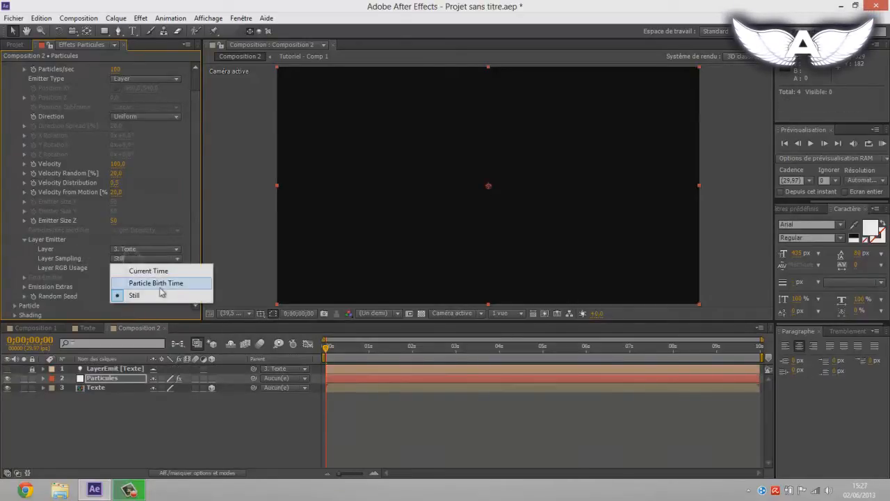
click(154, 283)
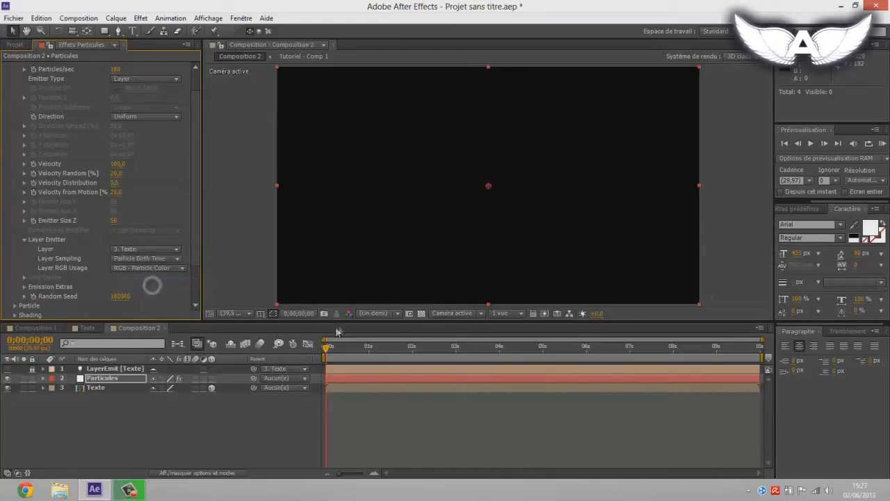
drag(326, 346, 354, 354)
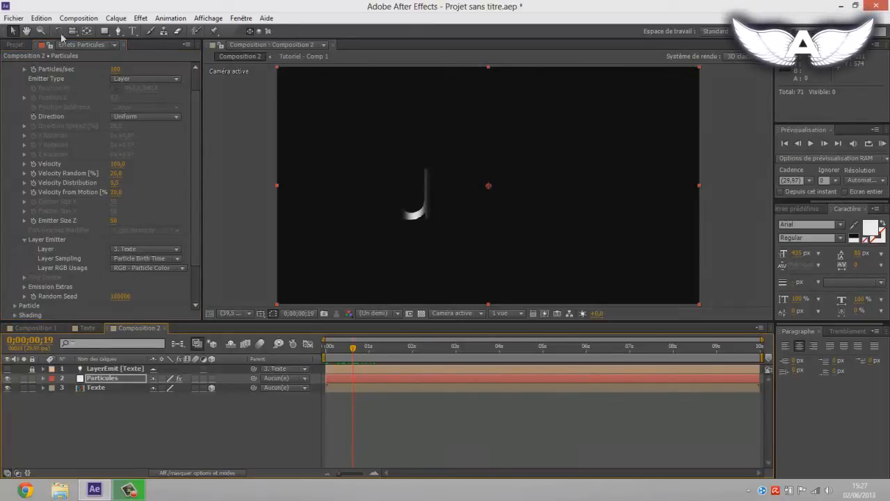
Step: Set the emitter's Particles/sec to 1000000
scroll(96, 78, up, 2)
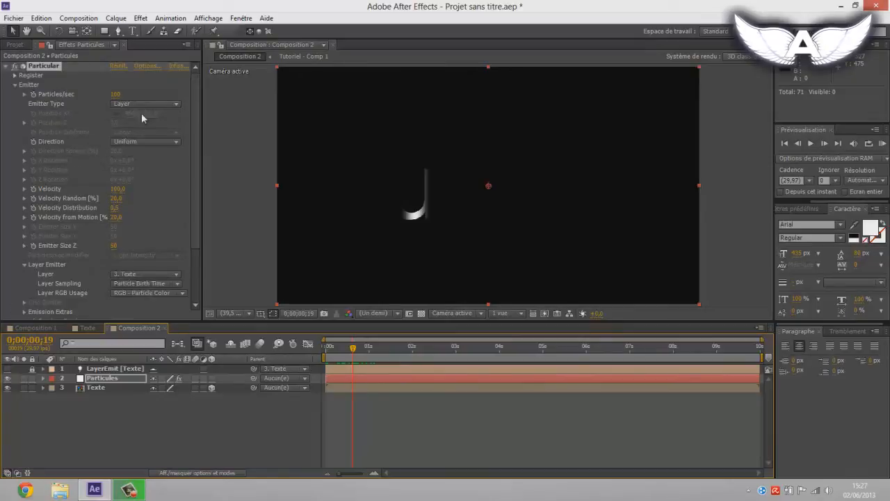
click(57, 96)
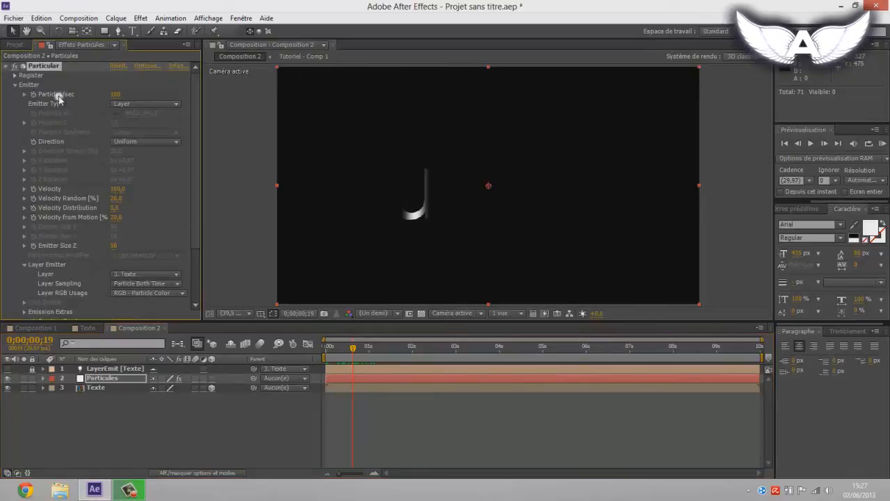
click(115, 95)
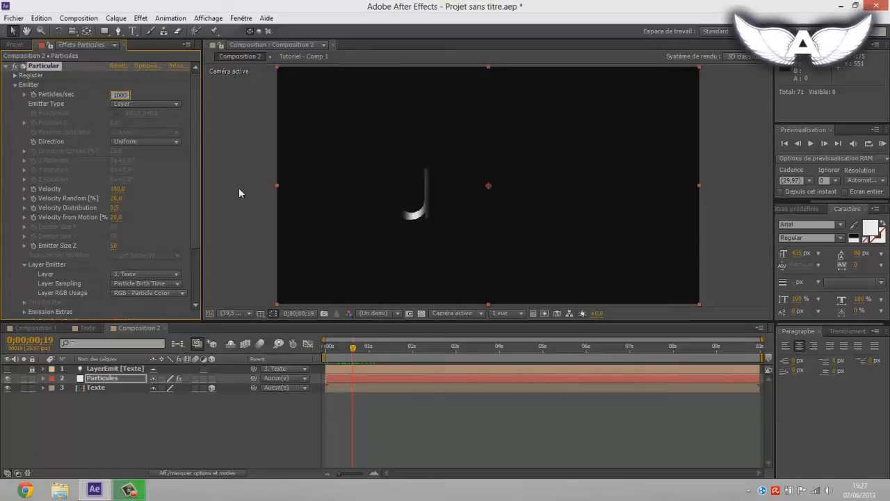
text(1000000)
key(Return)
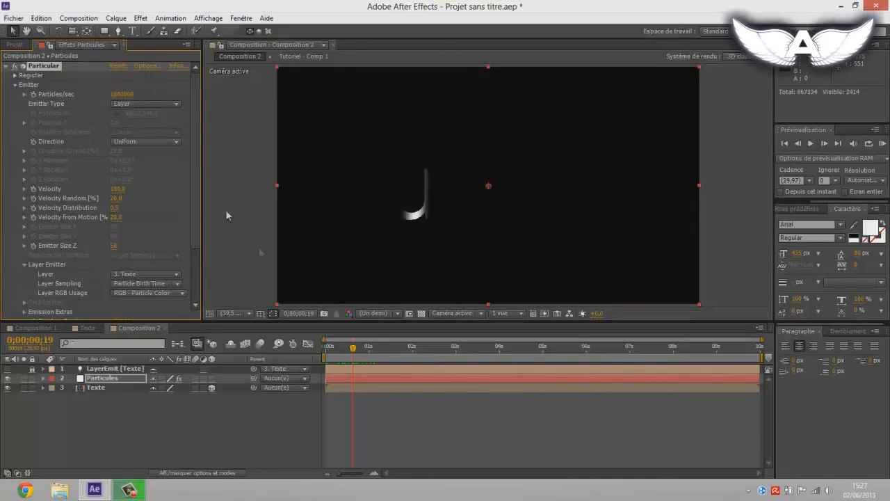
Step: Scrub to 0;00;01;08 and set the emitter's Direction to Directional
drag(352, 350, 380, 355)
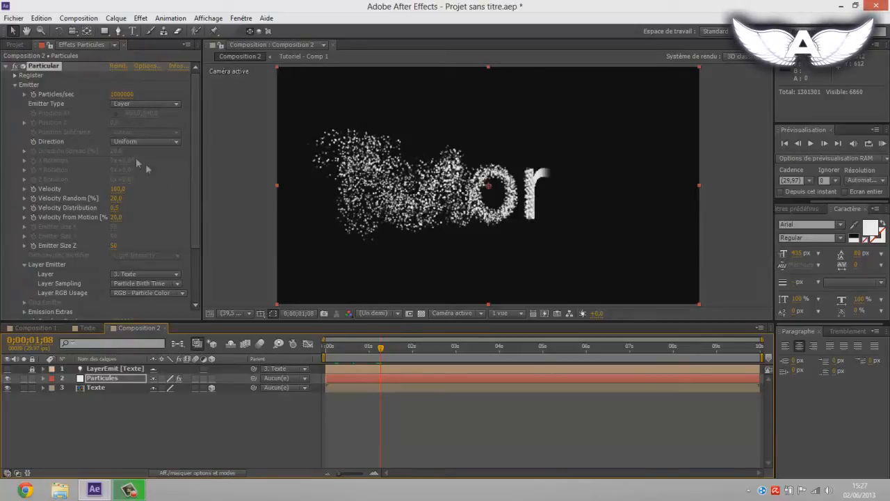
click(121, 143)
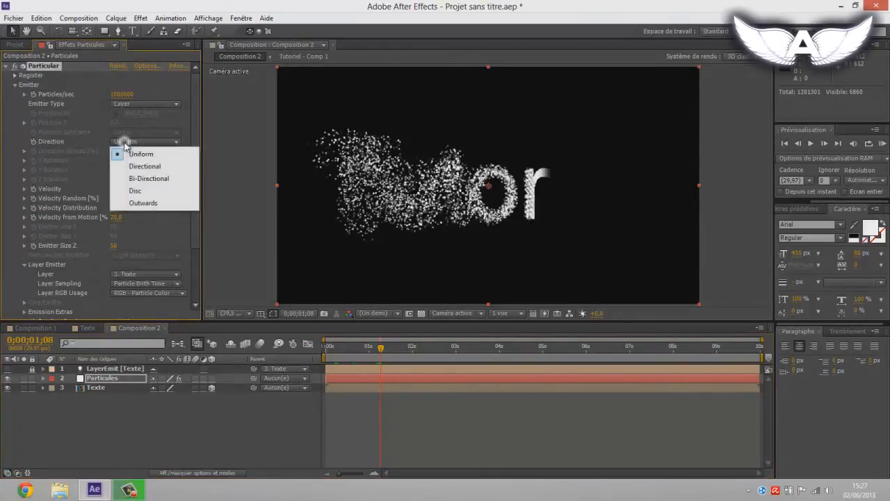
click(148, 164)
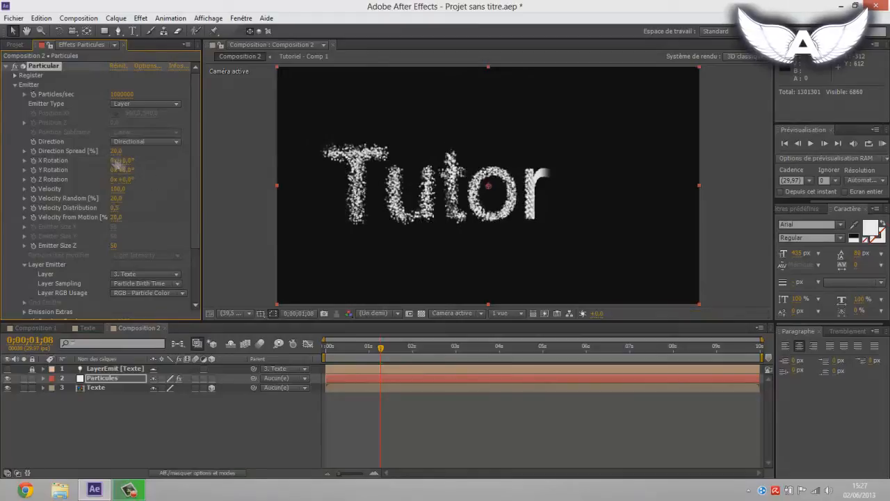
Step: Raise the emitter's Direction Spread, trying 80% and settling on 100%
click(116, 153)
text(80)
key(Return)
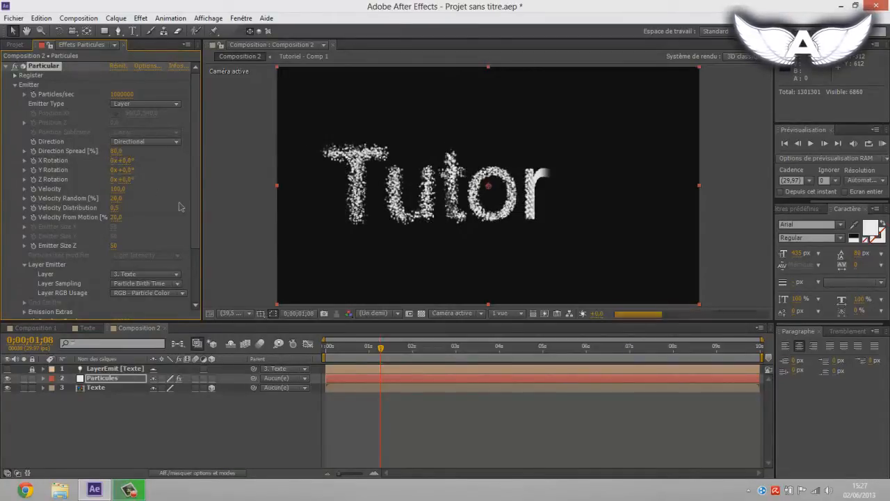
click(117, 152)
text(100)
key(Return)
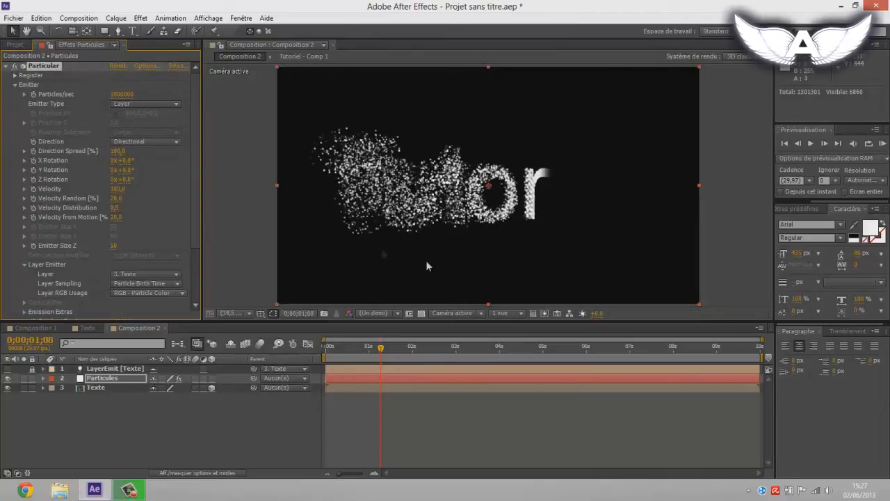
Step: Scrub through the animation to 0;00;01;18 and set the emitter's Velocity to 180
click(404, 350)
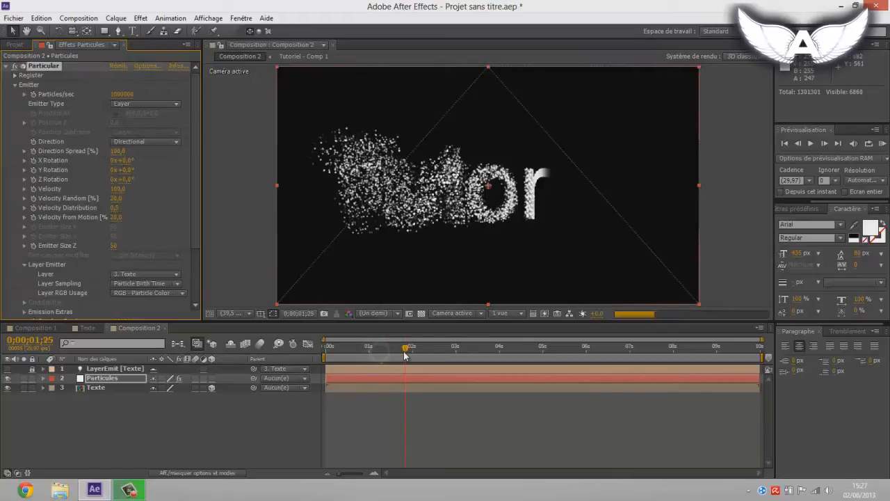
click(359, 351)
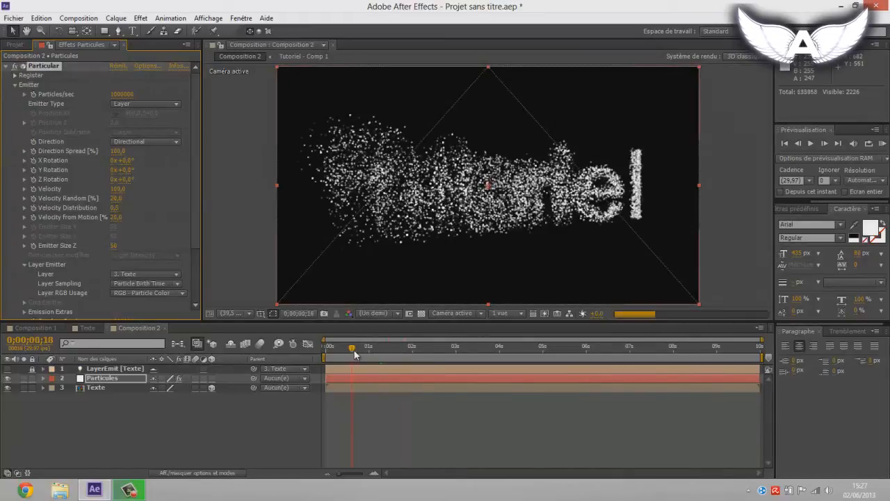
drag(359, 354, 360, 352)
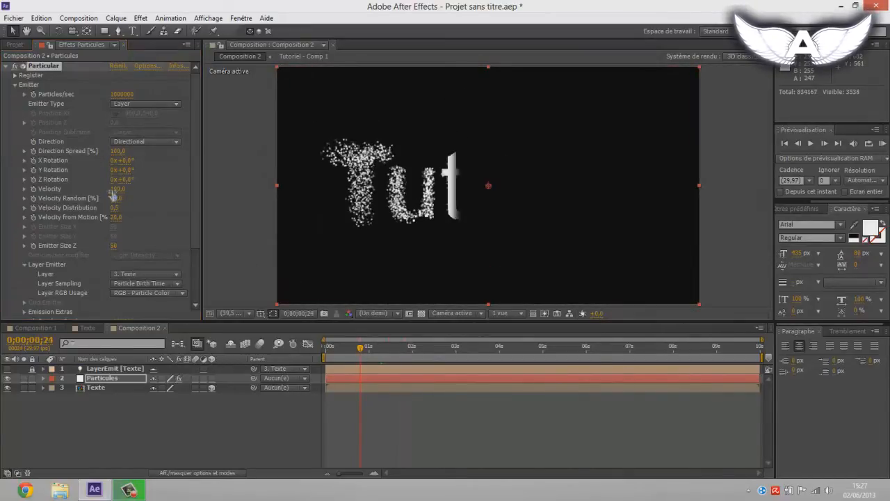
click(396, 353)
click(121, 188)
drag(121, 188, 131, 189)
click(119, 189)
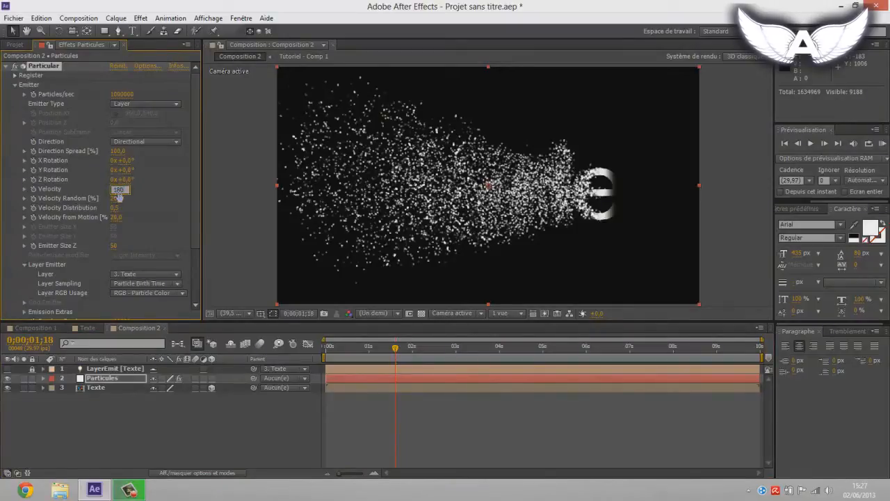
text(180)
key(Return)
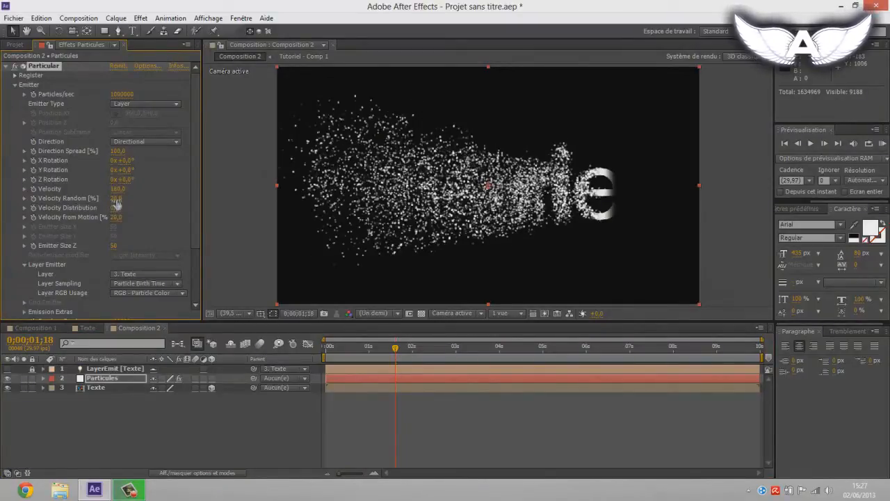
Step: Set the emitter's Velocity Random to 50% and scrub to 0;00;01;19 to check the spread
click(117, 198)
text(50)
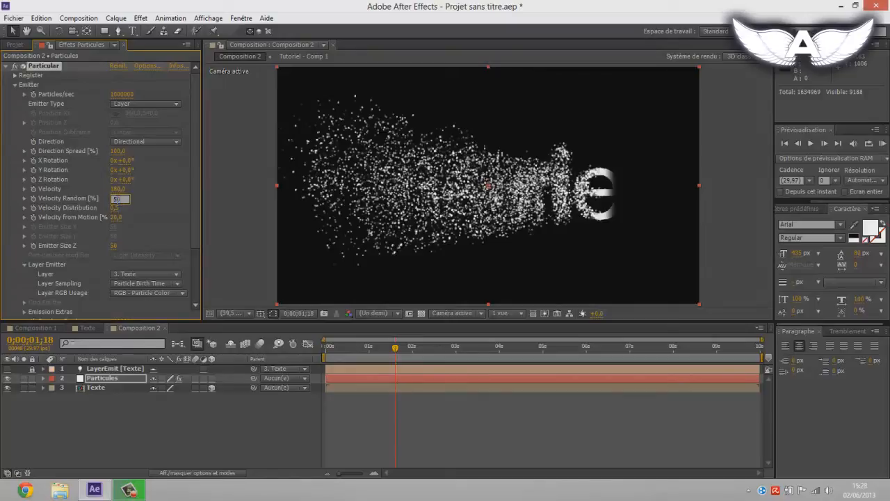
key(Return)
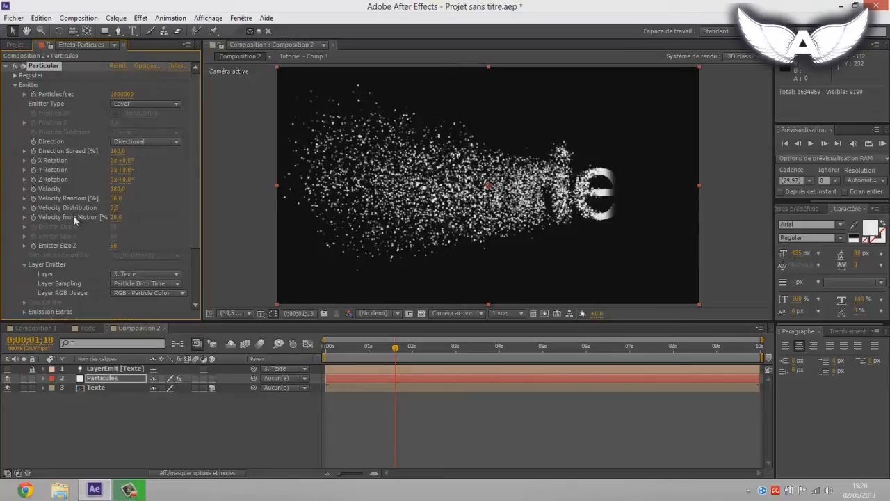
drag(393, 352, 376, 354)
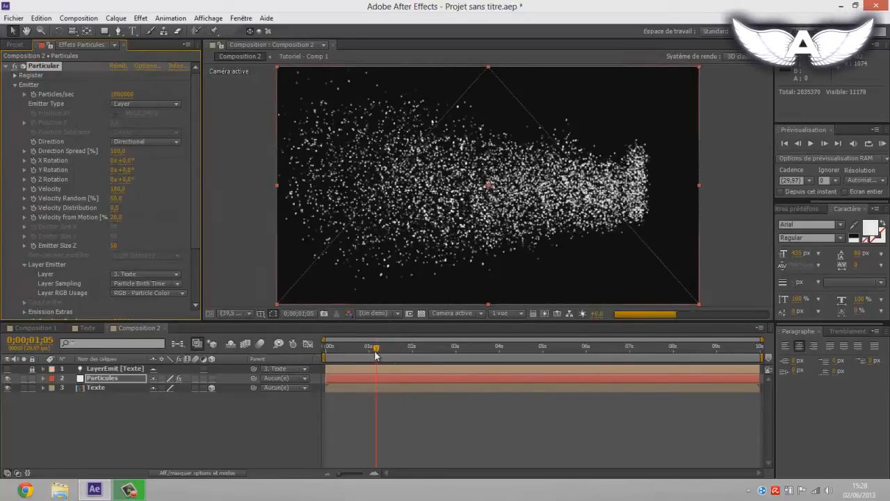
click(397, 350)
Step: In Particular's Particle settings, set Life to 1 second and Life Random to 50%
click(16, 84)
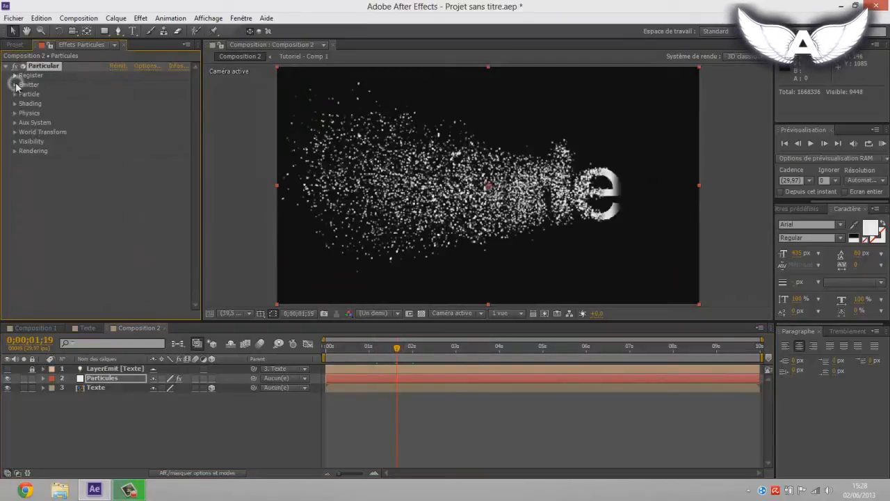
click(15, 96)
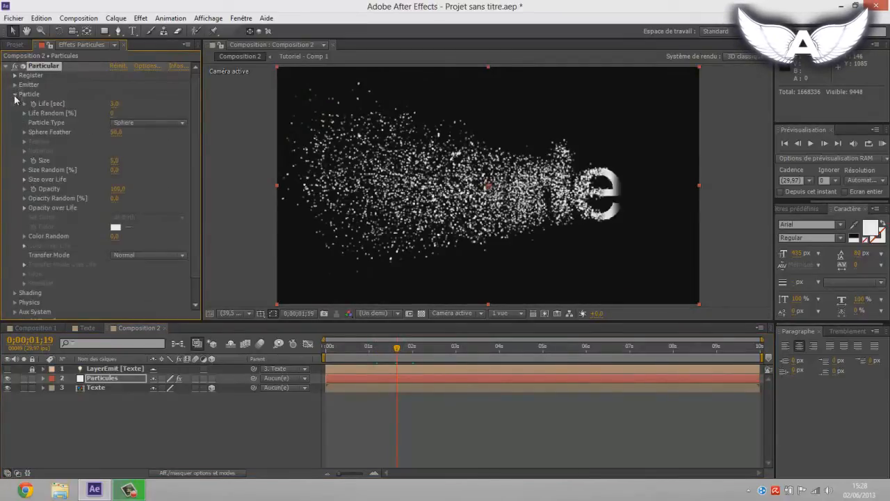
click(116, 104)
text(1)
key(Return)
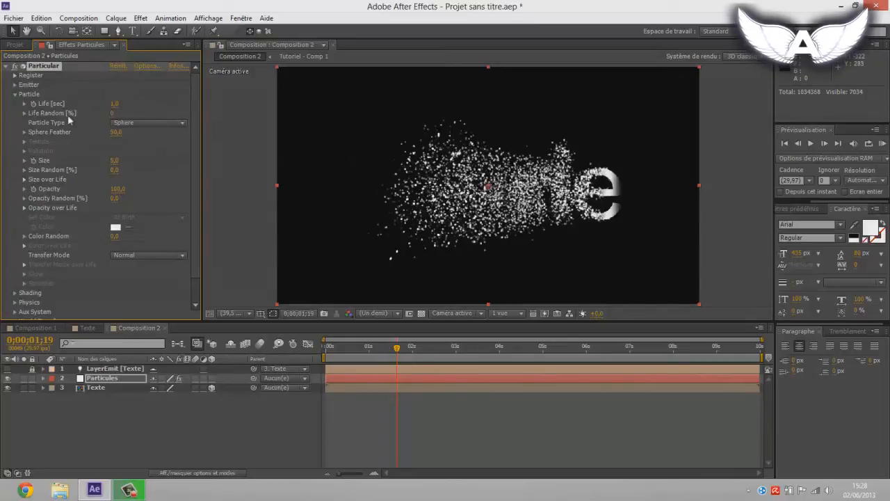
click(113, 114)
text(50)
key(Return)
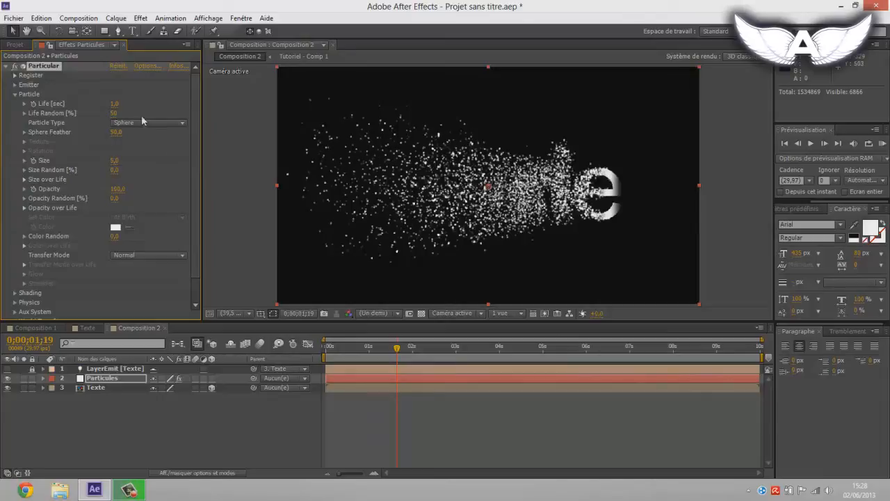
Step: Try the Glow Sphere (No DOF) and Sprite particle types
click(117, 123)
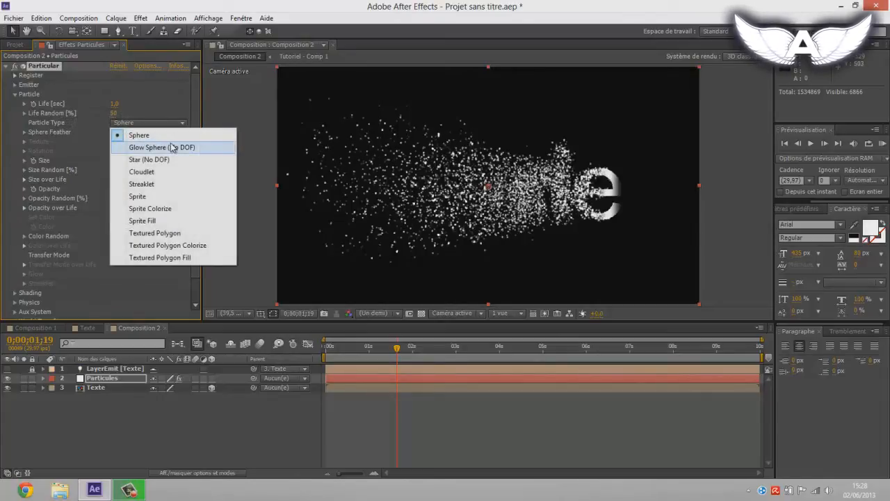
click(180, 153)
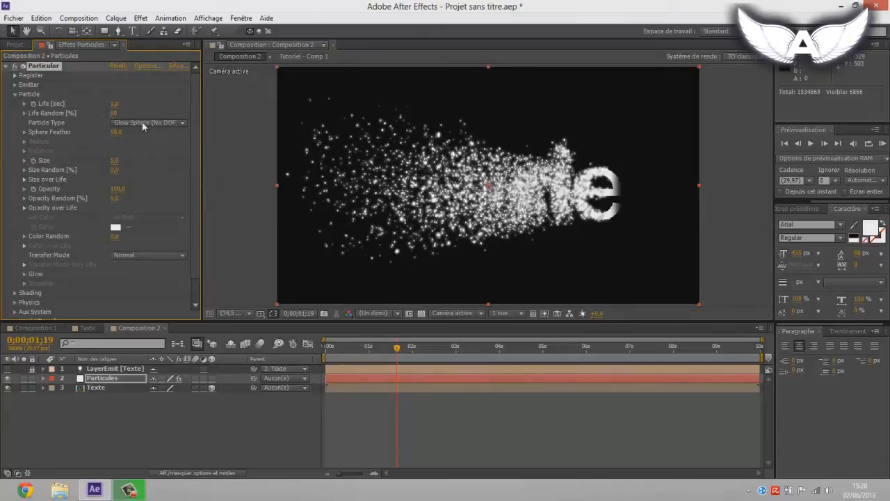
click(143, 124)
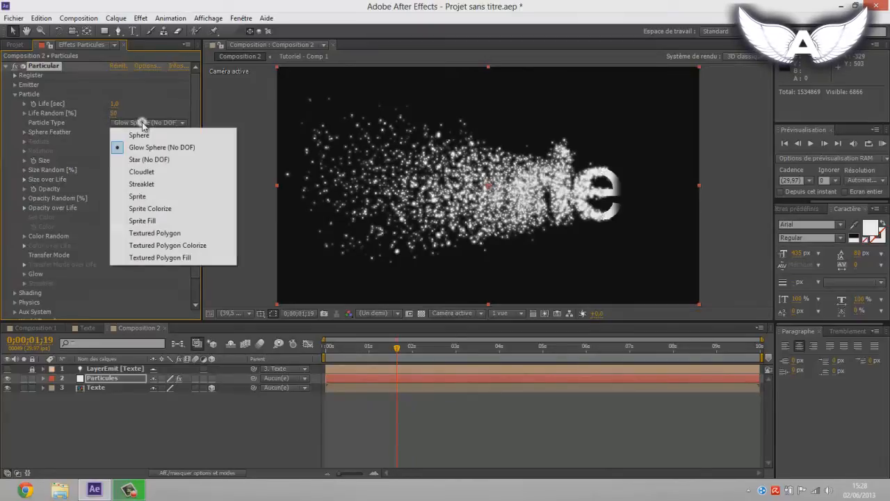
click(140, 198)
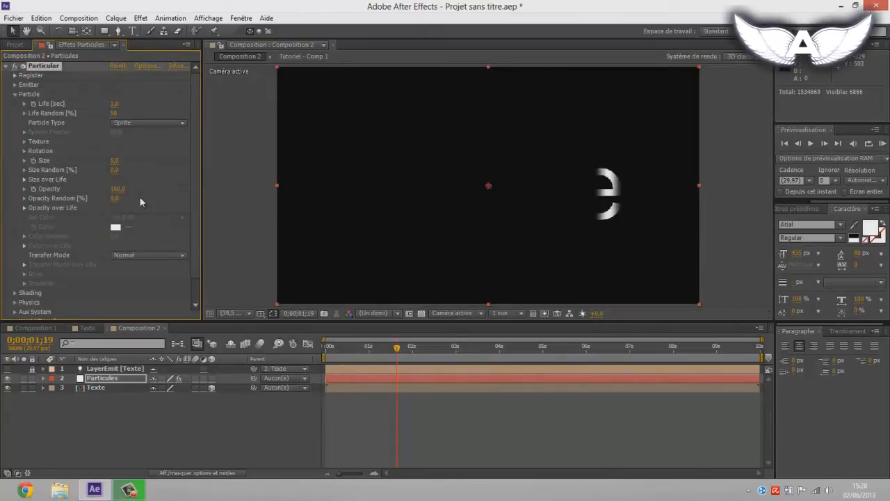
Step: Set the Particle Type to Streaklet
click(139, 123)
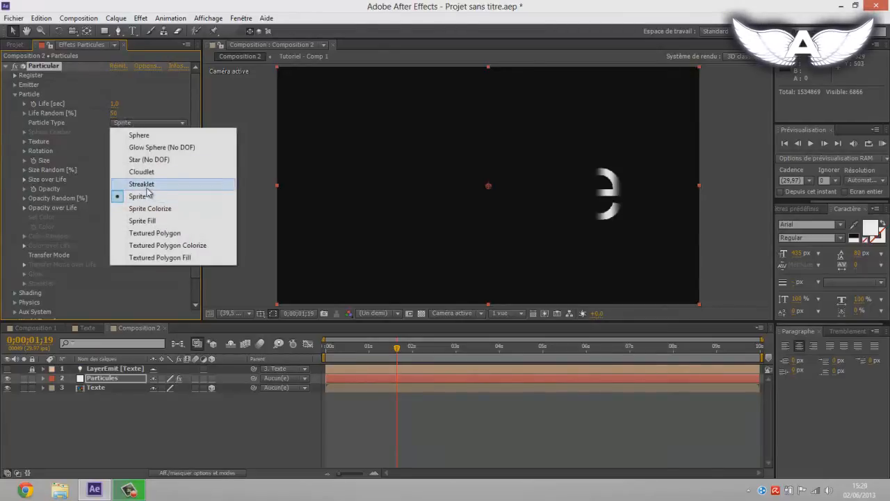
click(152, 185)
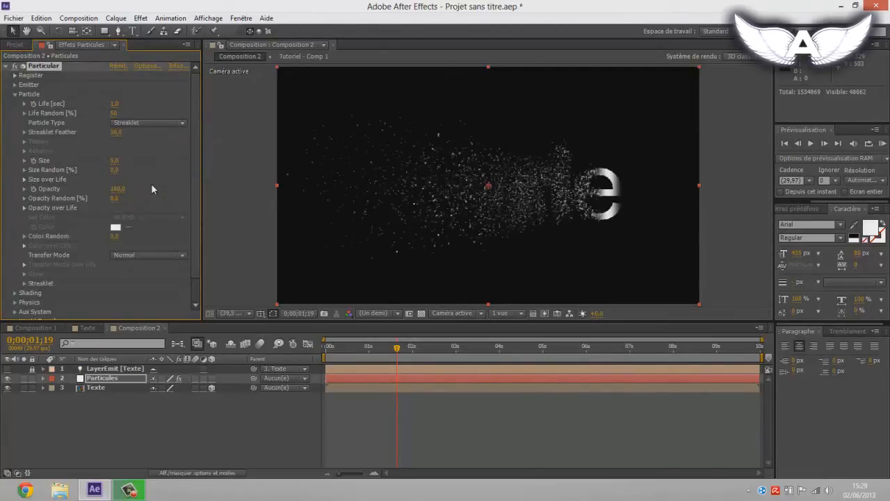
click(146, 124)
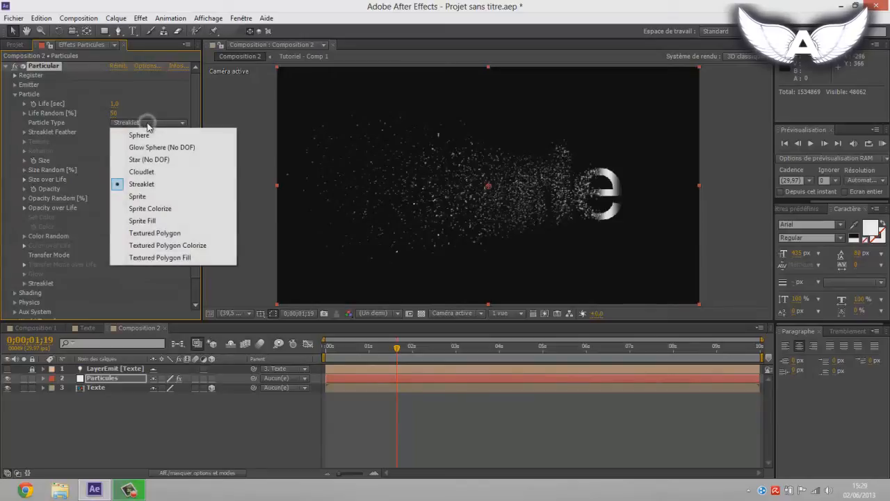
click(164, 188)
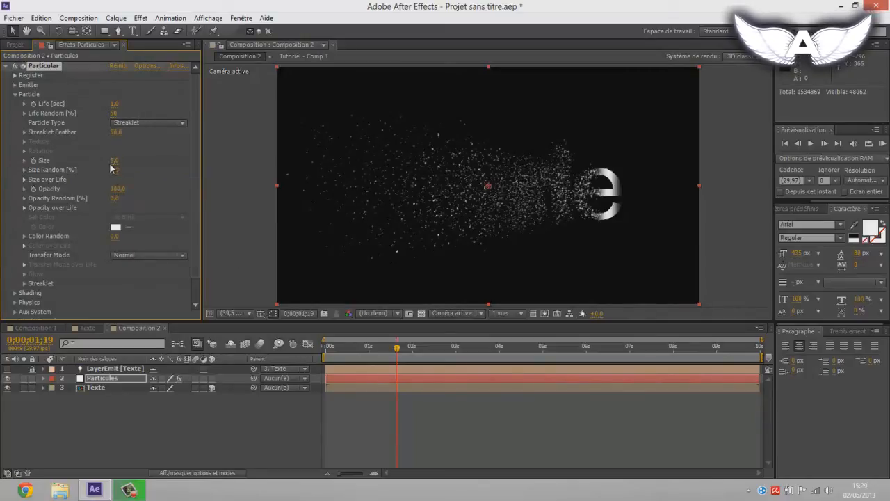
Step: Set the particle Size to 15 and Size Random to 50%
click(113, 162)
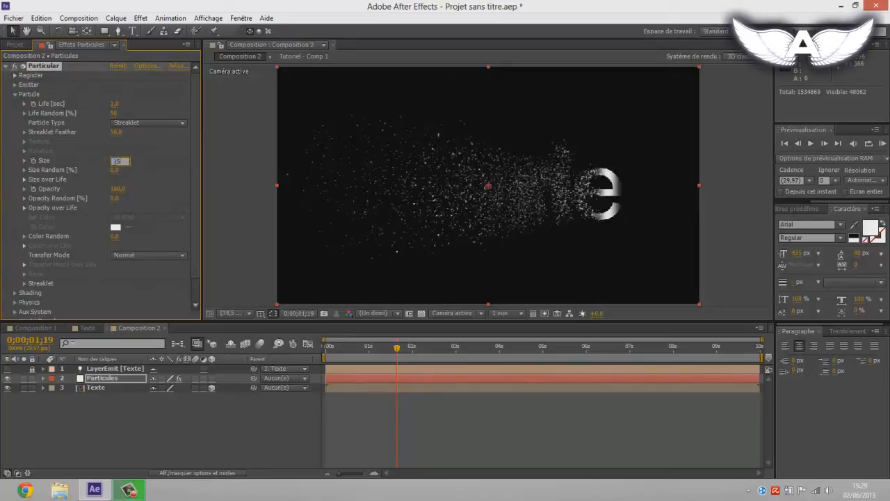
text(10)
key(Return)
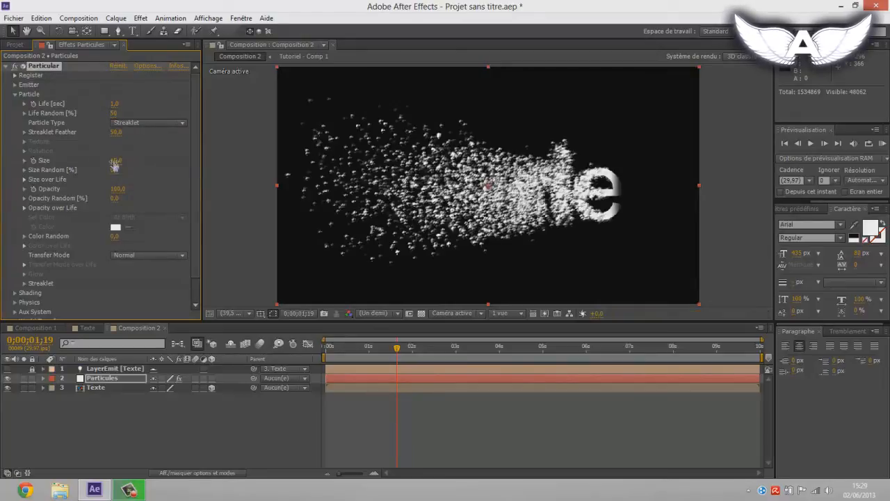
click(114, 171)
text(50)
key(Return)
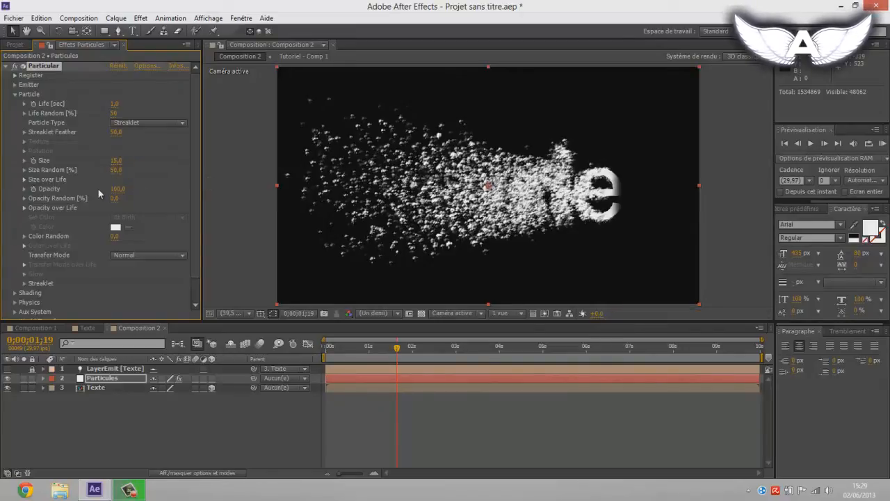
Step: Try several Size over Life curve presets, settling on the ramp that falls steadily from birth to death
click(24, 179)
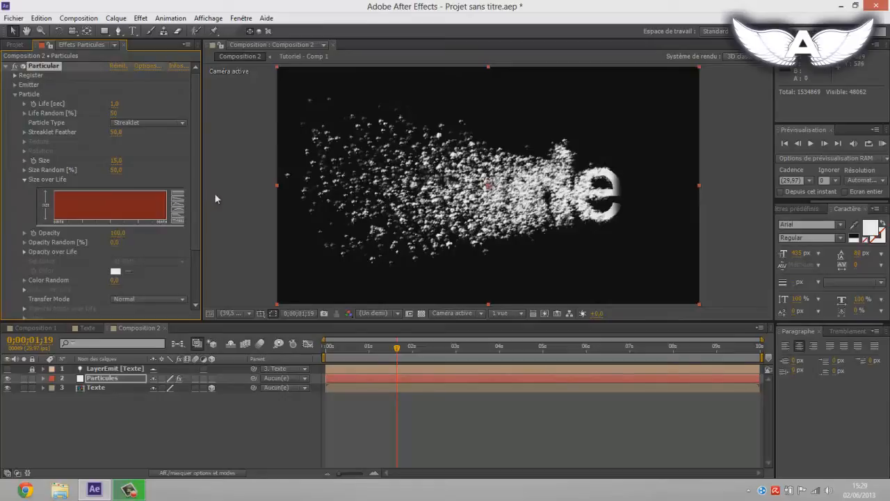
click(179, 202)
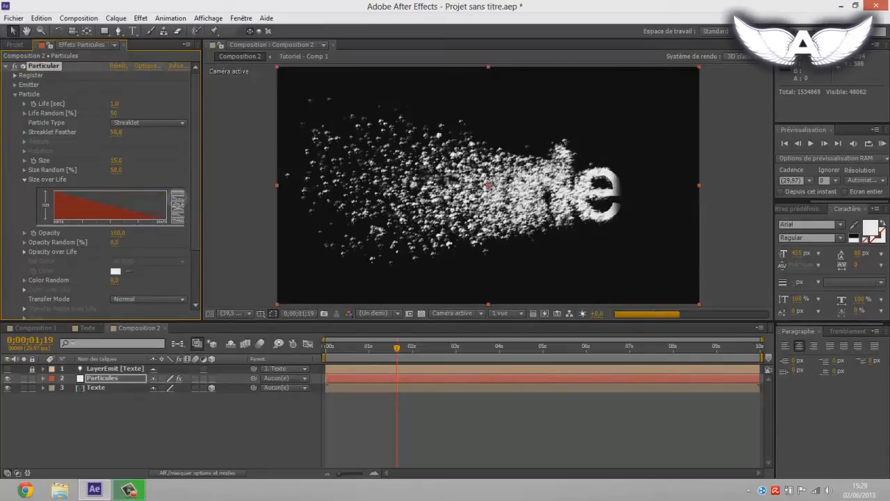
click(177, 217)
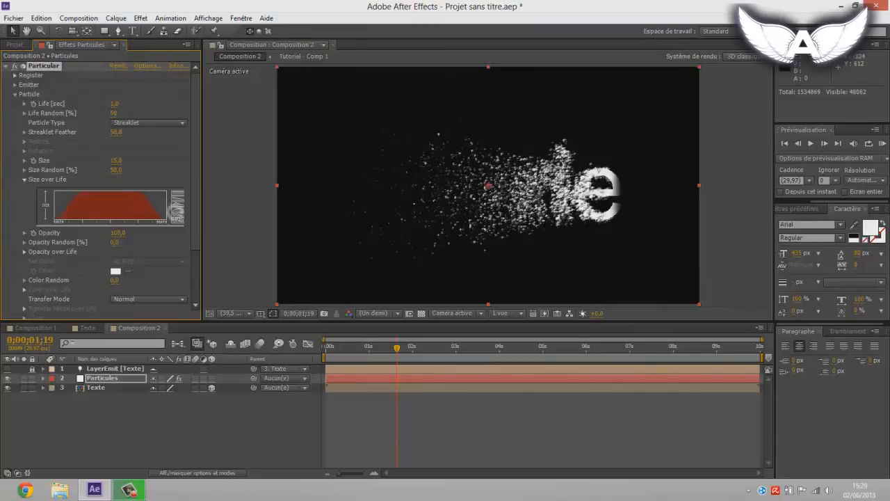
click(178, 219)
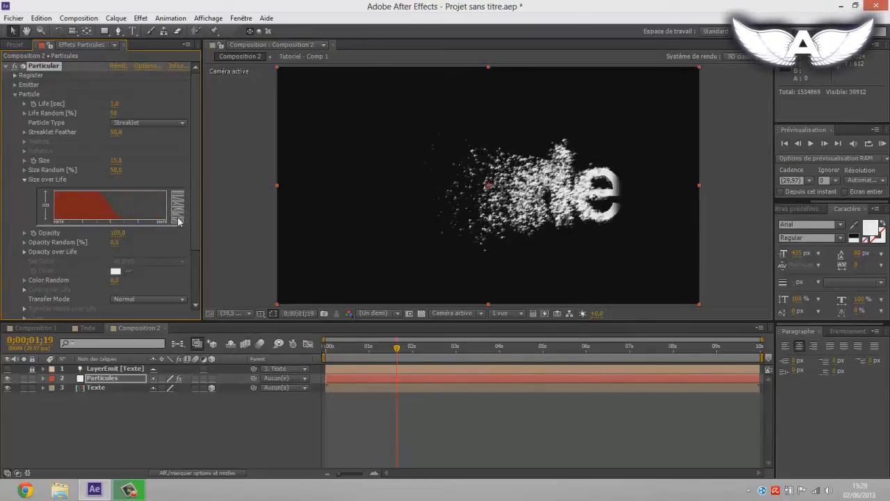
click(176, 222)
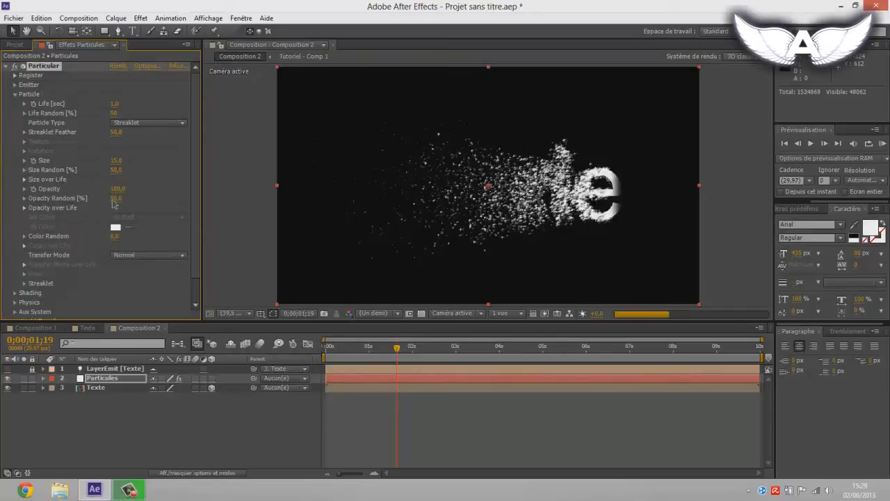
Step: Apply the steadily falling ramp preset to Opacity over Life and collapse the Particle settings
click(24, 208)
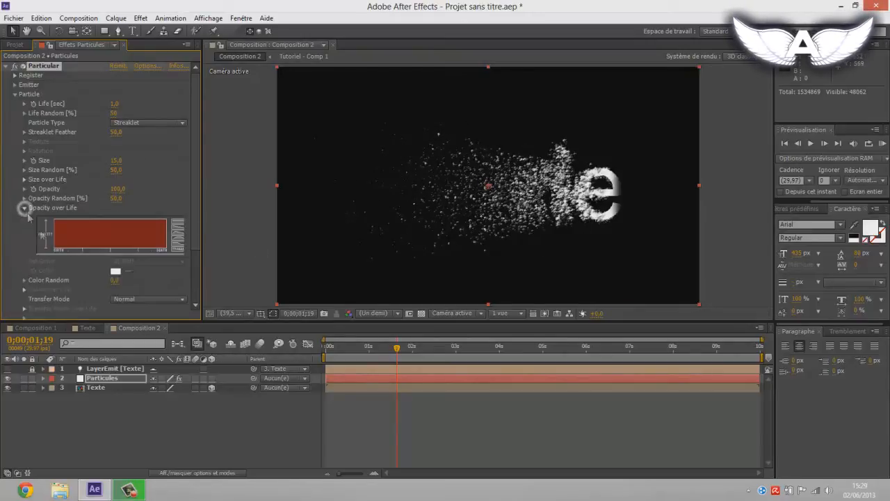
click(179, 229)
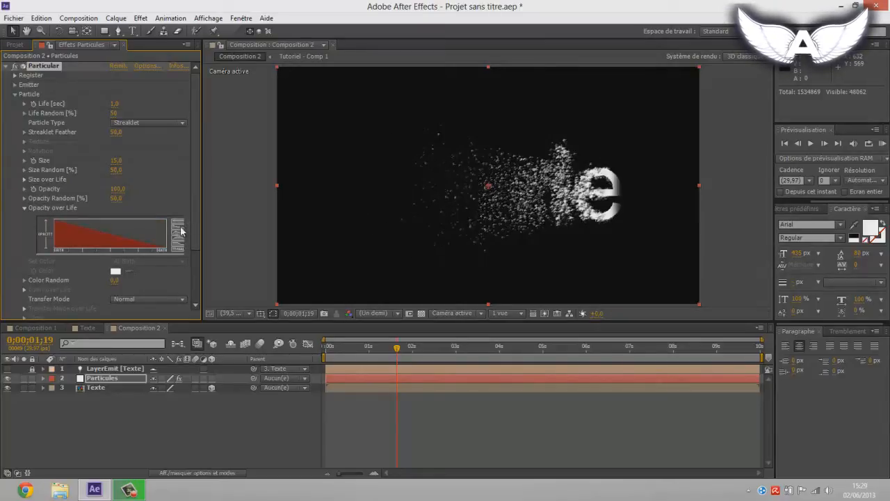
scroll(32, 257, down, 1)
scroll(26, 200, up, 1)
click(15, 94)
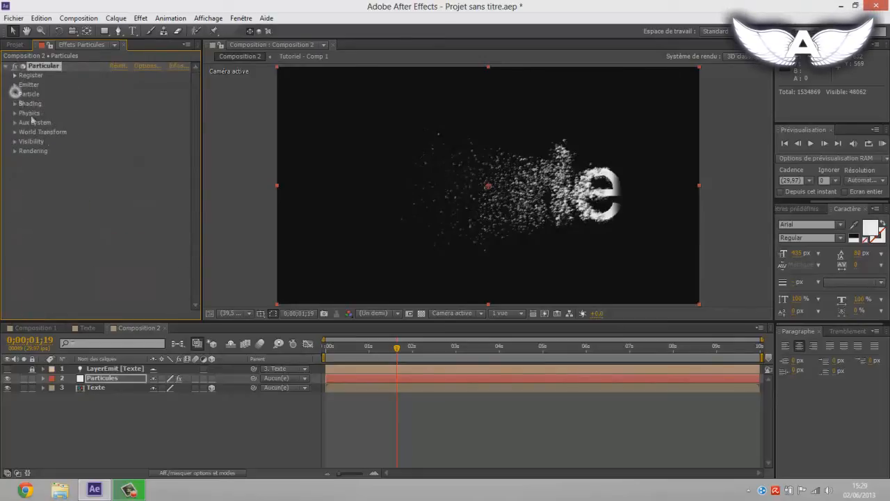
Step: Preview the disintegration with the work area ending at 0;00;02;16, and scrub to 0;00;00;25
click(436, 354)
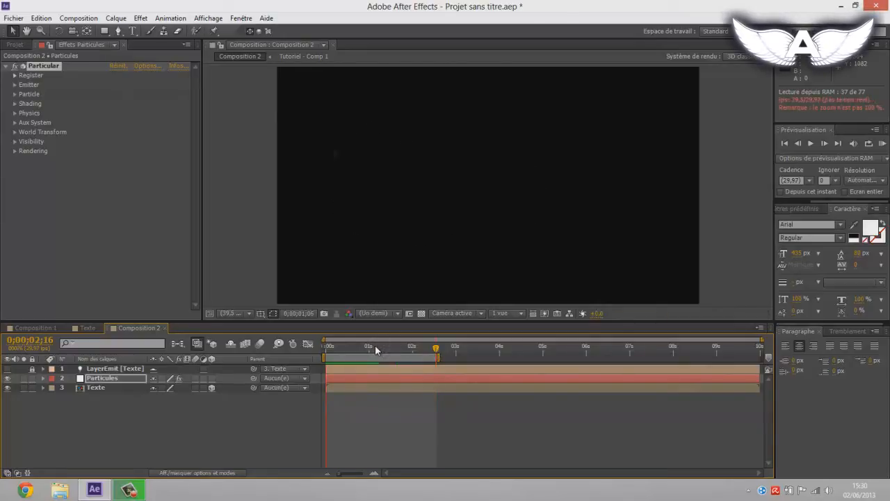
click(347, 346)
click(348, 347)
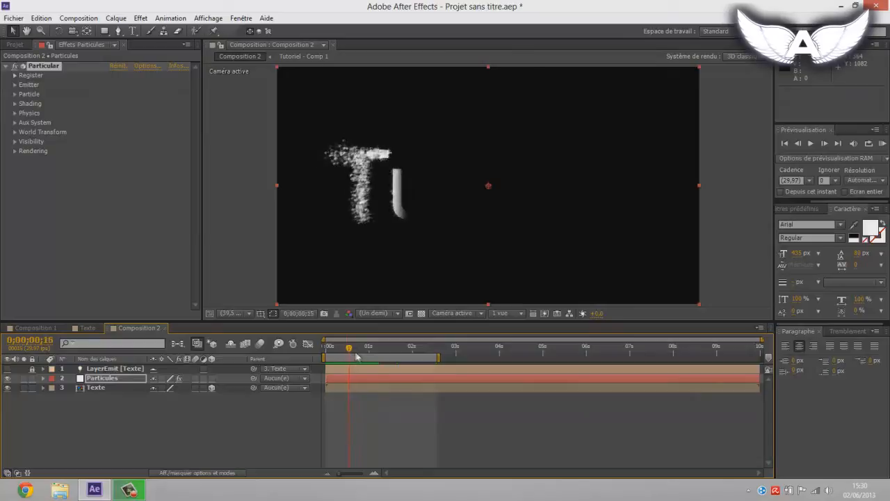
mouse_move(356, 356)
mouse_down()
mouse_move(384, 362)
mouse_move(359, 365)
mouse_move(377, 363)
mouse_move(367, 365)
mouse_up()
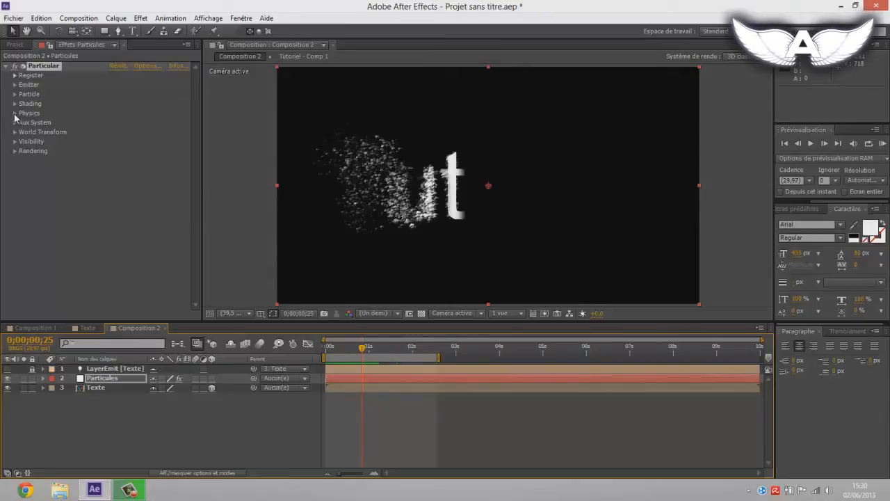
Step: Review the Physics settings and disintegration motion in Composition 1 up to 0;00;01;21, and return to Composition 2
click(36, 328)
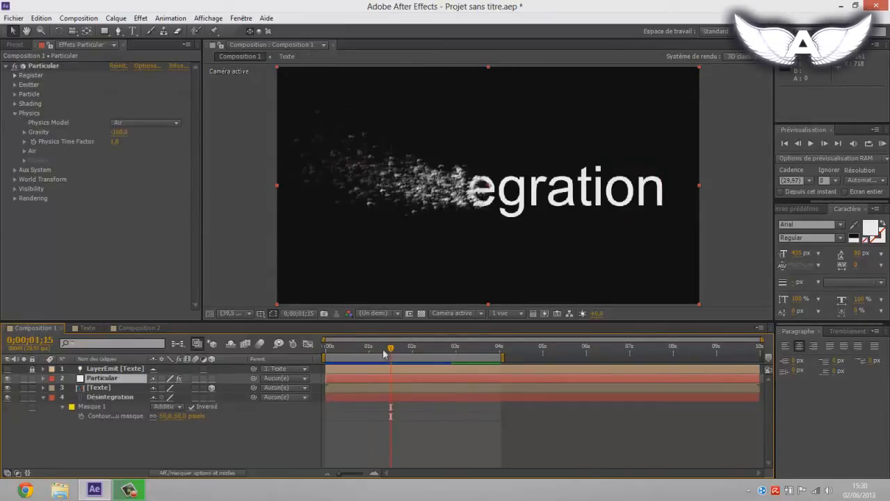
drag(380, 353, 400, 359)
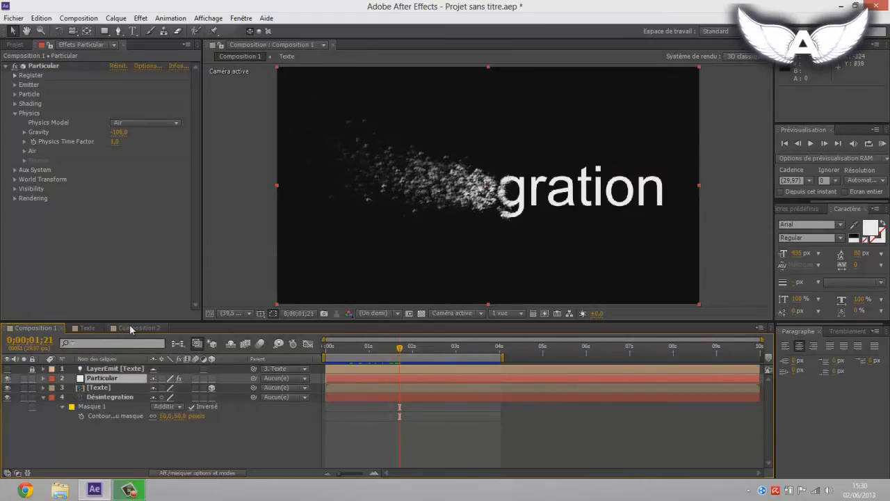
click(130, 328)
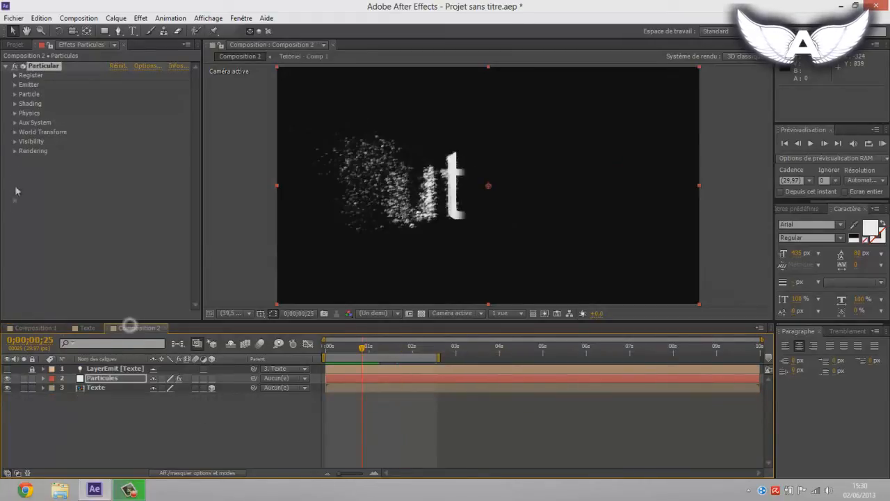
Step: Give the particles a negative Gravity in Particular's Physics settings and collapse the group
click(16, 113)
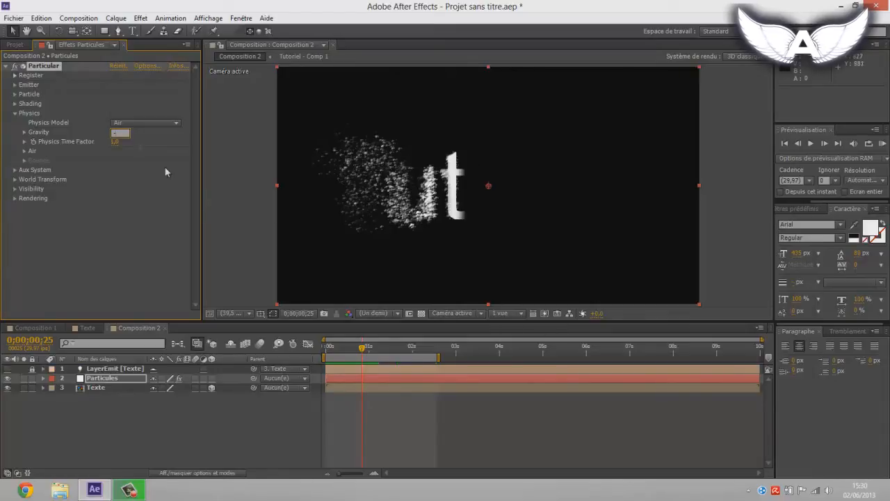
key(Return)
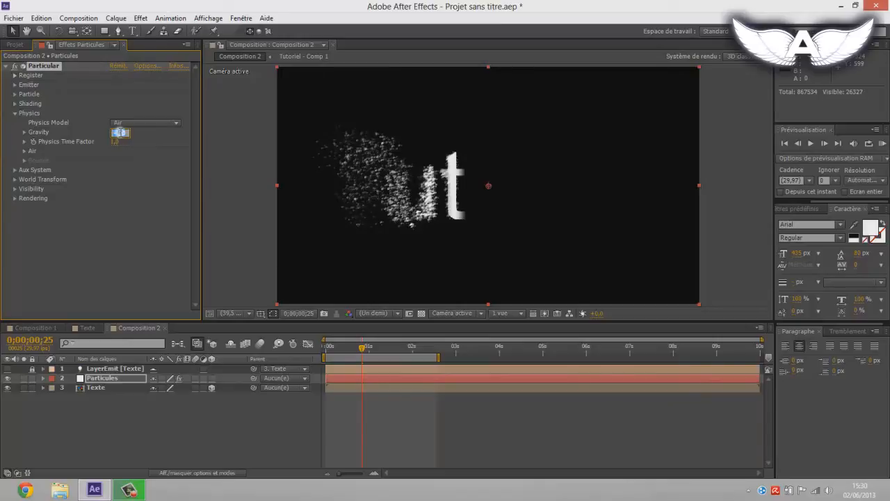
key(Return)
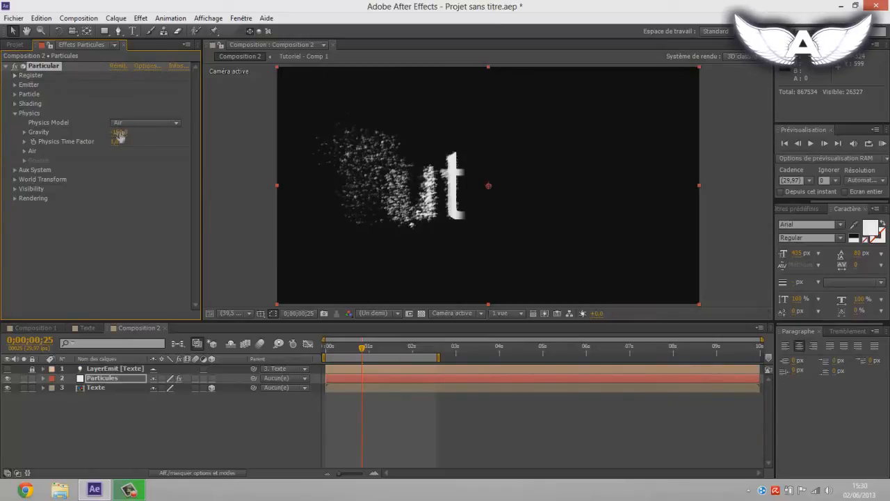
click(14, 112)
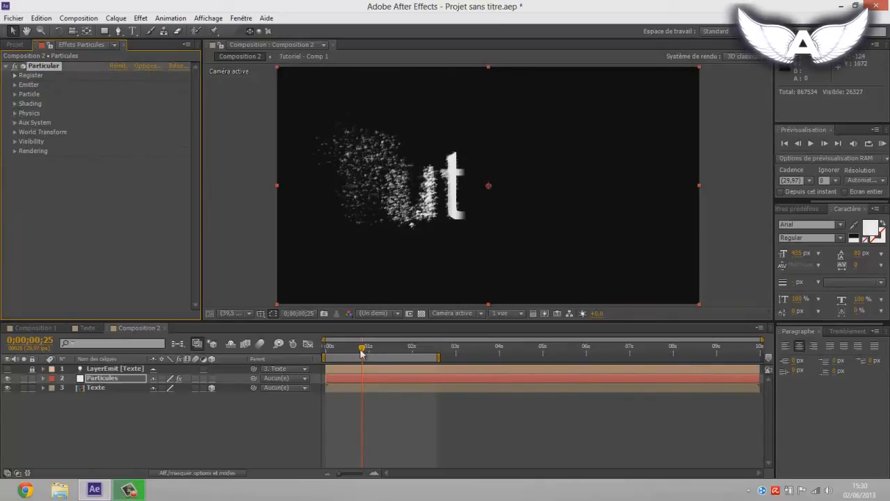
Step: Return to the start of the timeline, open the Texte precomposition and copy its Tutoriel text layer
drag(358, 347, 322, 354)
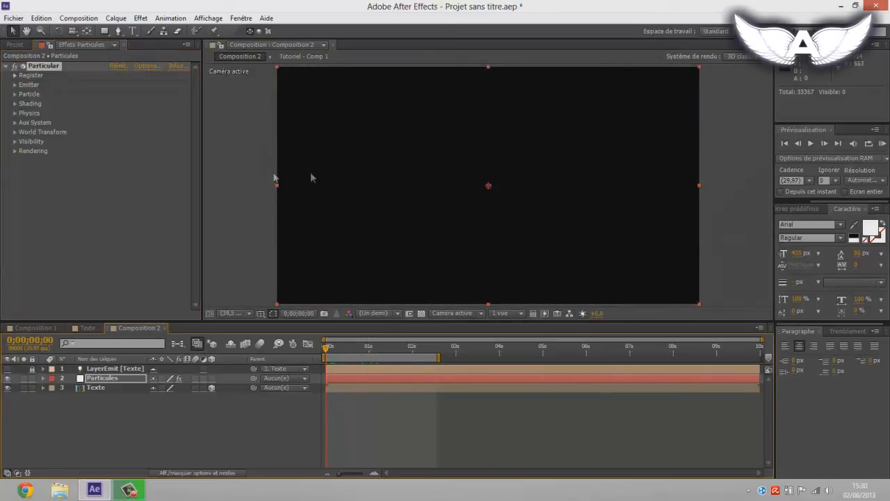
mouse_move(340, 354)
mouse_down()
mouse_move(367, 354)
mouse_move(327, 350)
mouse_up()
click(98, 388)
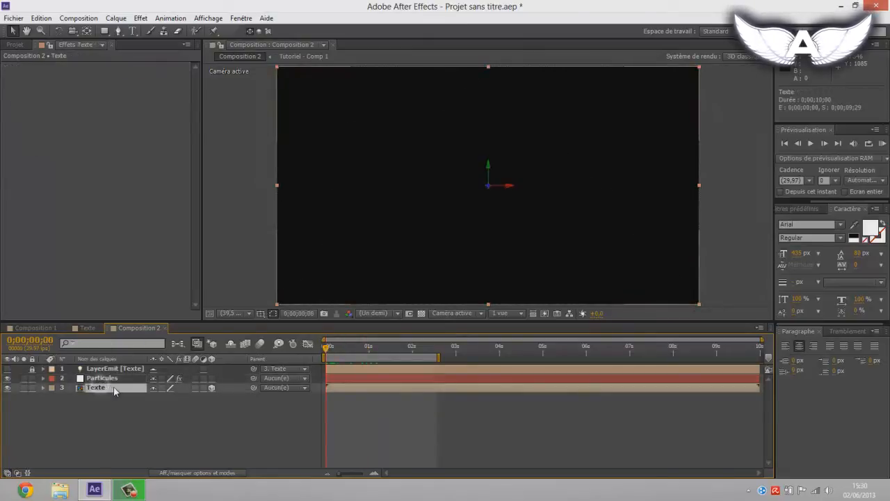
double_click(93, 387)
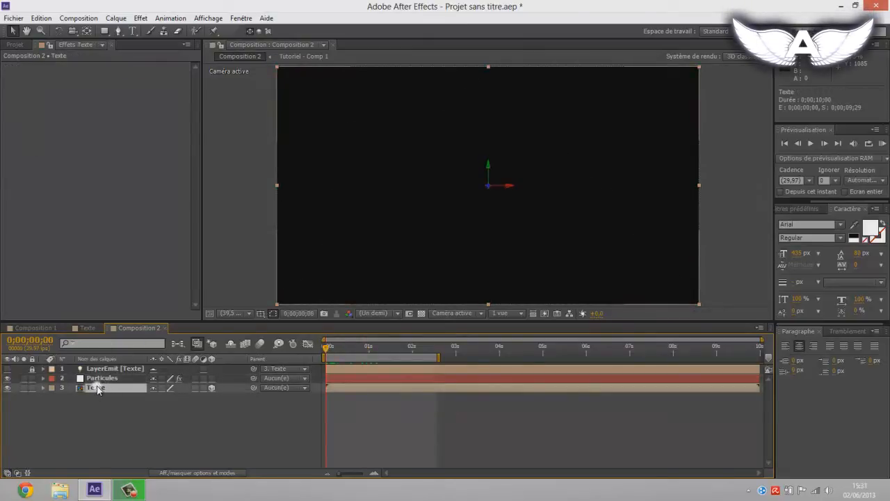
click(98, 368)
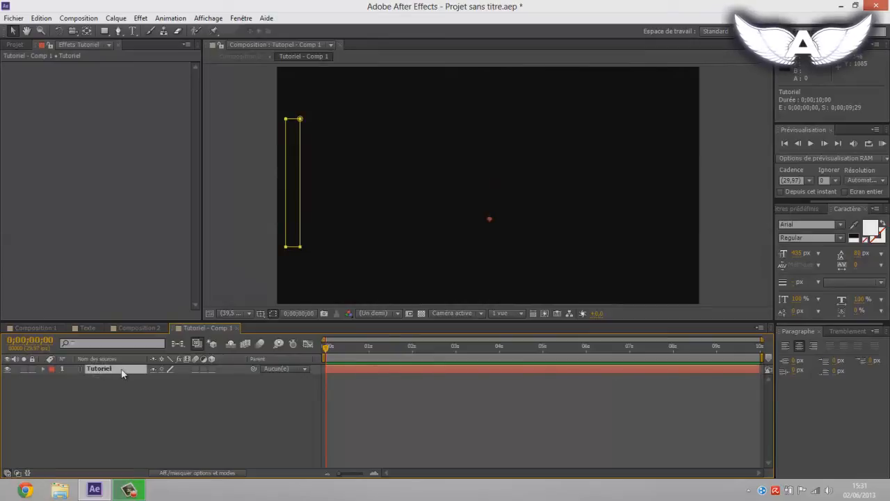
click(42, 18)
click(58, 84)
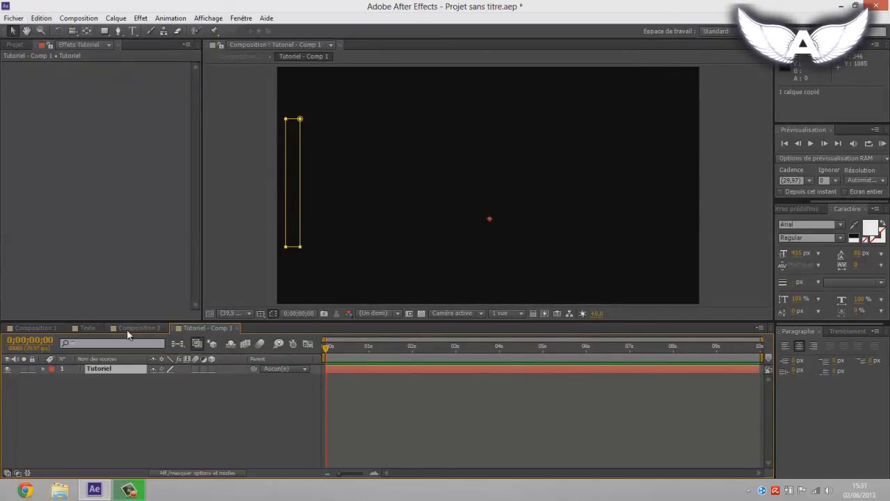
Step: Paste the Tutoriel layer into Composition 2 and move it below the Texte layer
click(132, 329)
click(123, 412)
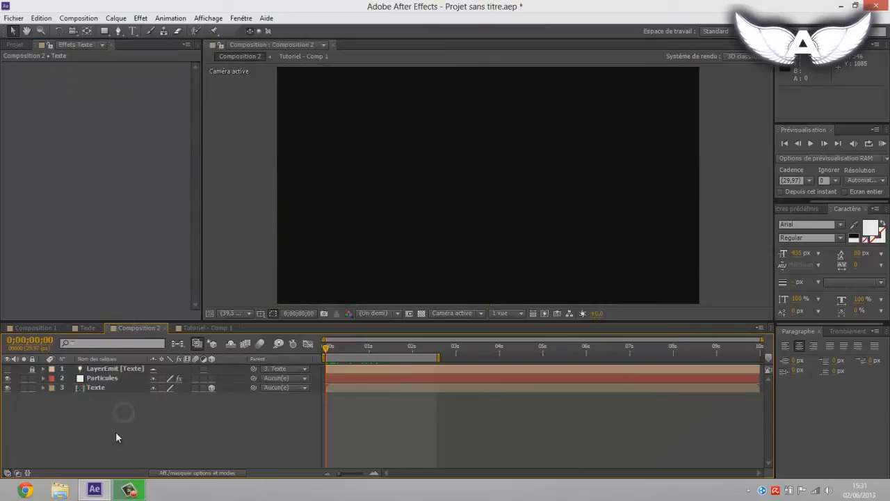
click(41, 18)
click(67, 110)
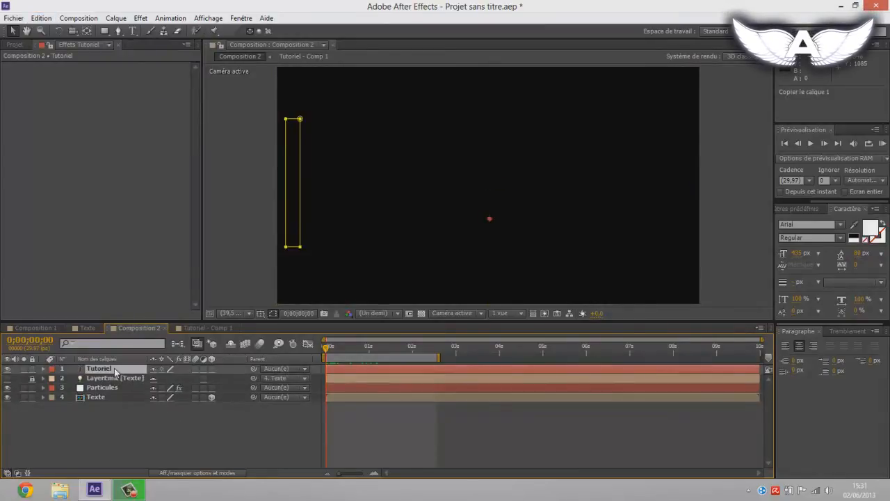
drag(117, 372, 118, 416)
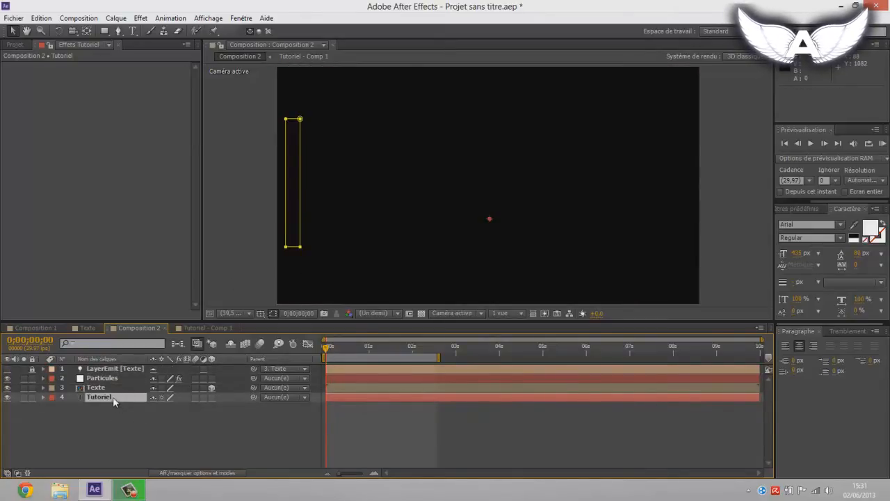
Step: Expand Masque 1 on the Tutoriel layer, check its path animation, and invert the mask at 0;00;00;00
click(44, 396)
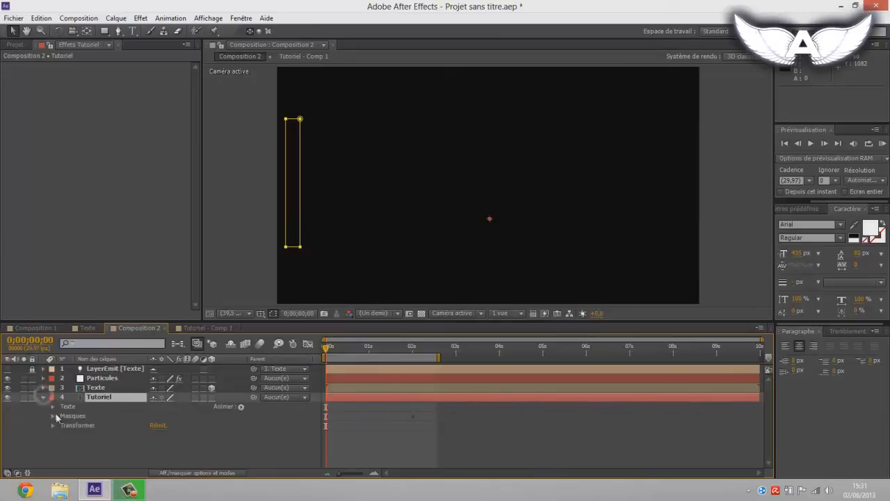
click(51, 415)
click(62, 425)
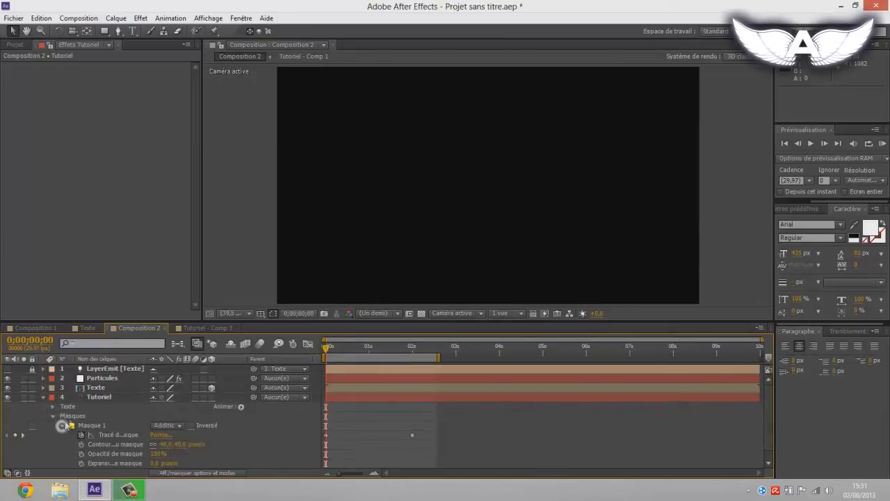
click(119, 424)
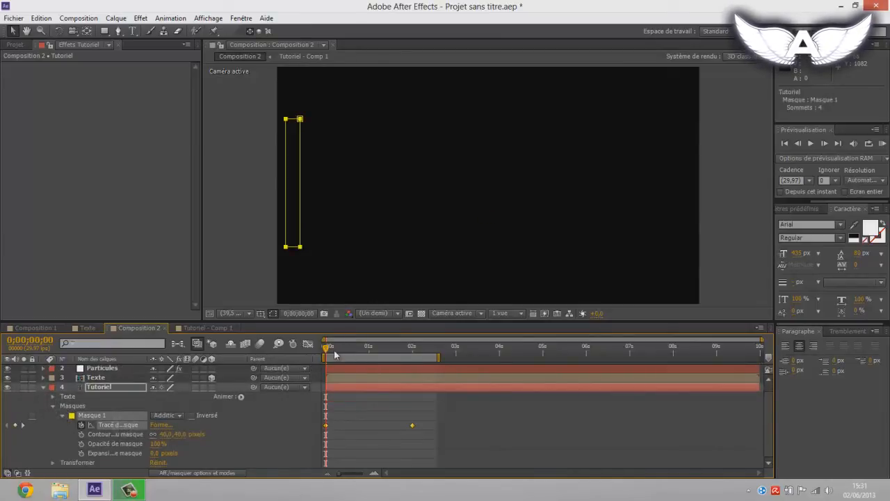
drag(333, 351, 406, 355)
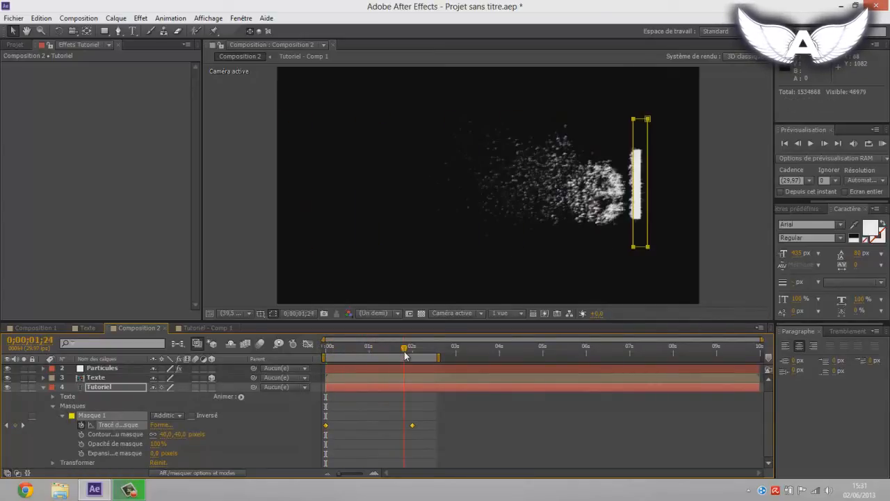
click(327, 352)
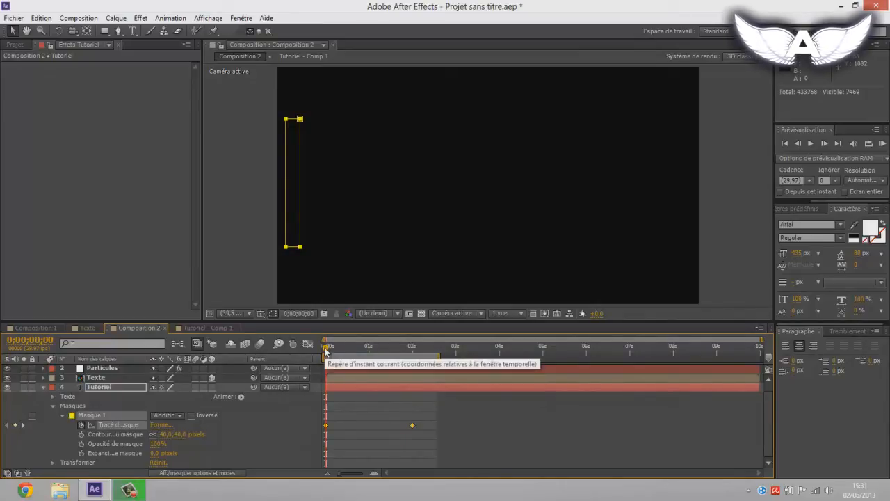
click(191, 415)
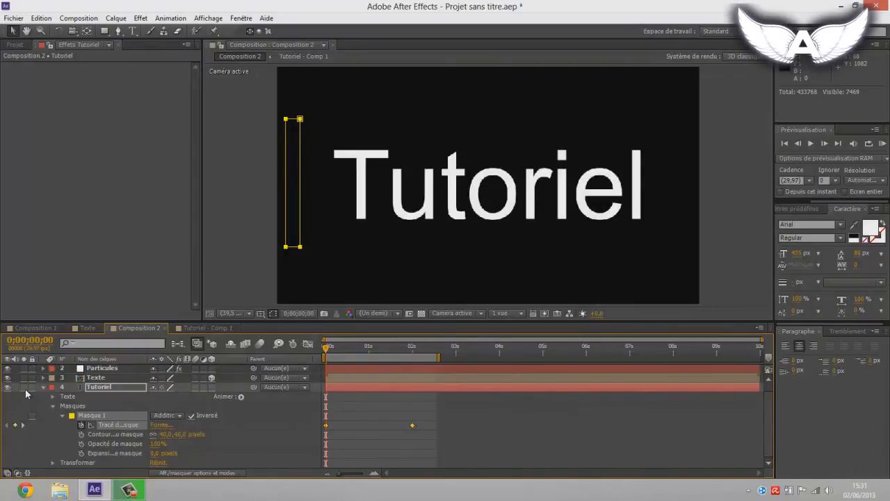
Step: Solo the Tutoriel layer and delete its mask path keyframe at 0;00;02;00
mouse_move(326, 347)
mouse_down()
mouse_move(380, 350)
mouse_move(320, 355)
mouse_up()
click(378, 412)
drag(423, 437, 396, 411)
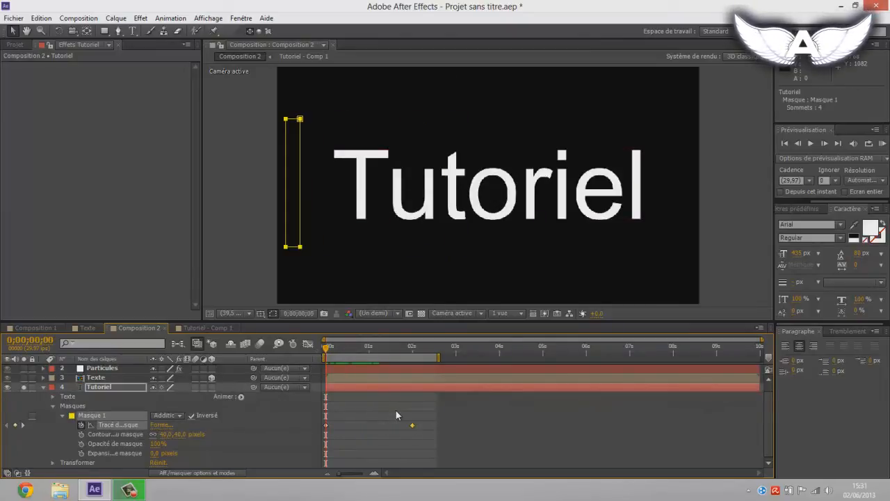
key(Delete)
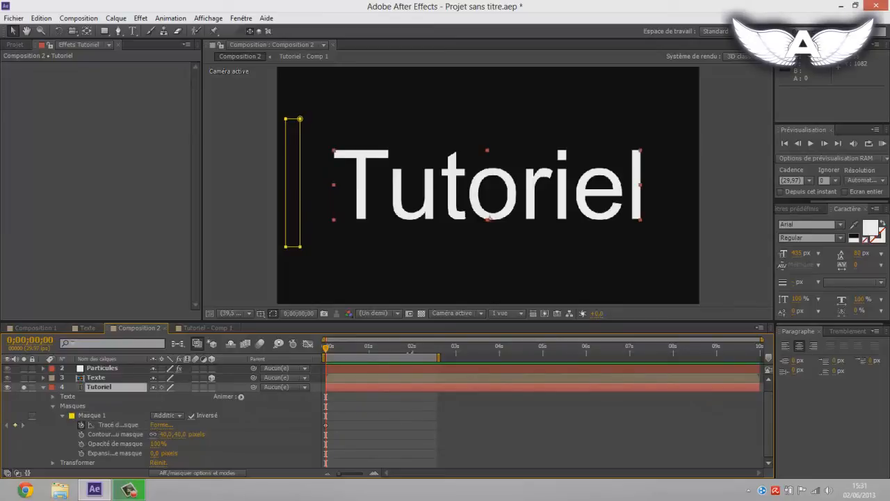
Step: At 0;00;02;00, stretch the right edge of Masque 1 past the last letter to cover the whole word
click(412, 352)
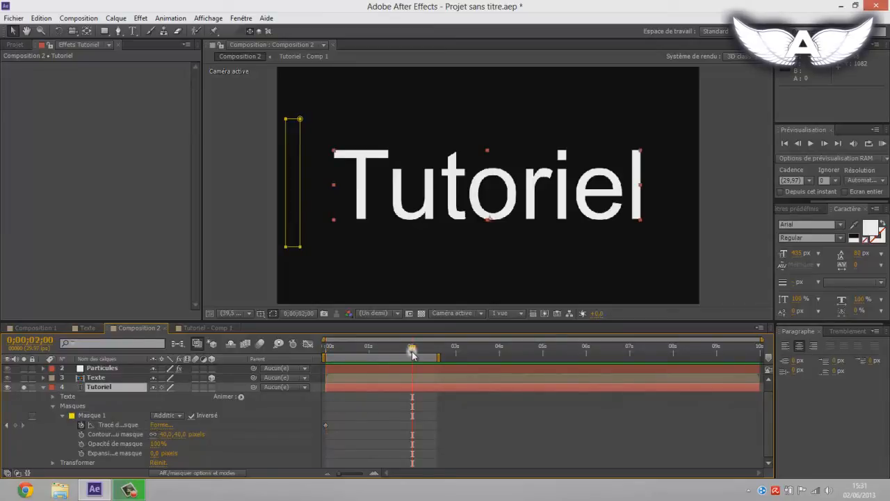
click(289, 202)
drag(300, 200, 684, 193)
key(Return)
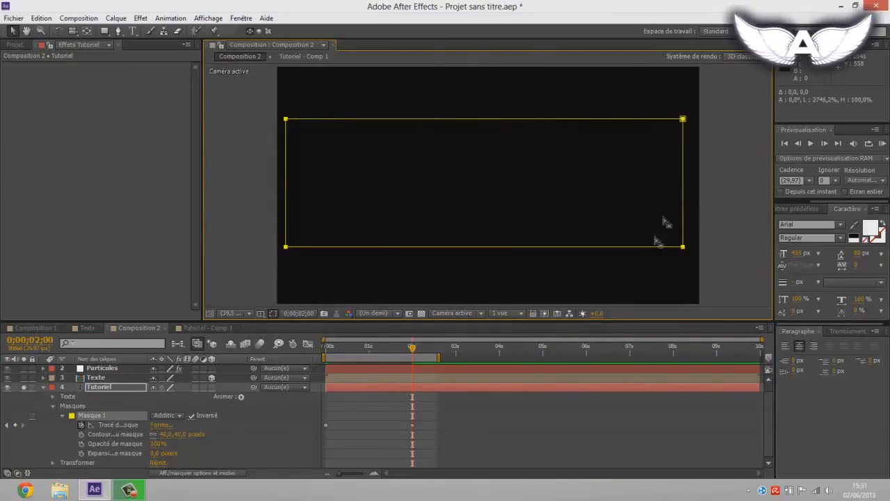
Step: Turn off solo on the Tutoriel layer and preview the text dissolving with the particles from the start
drag(413, 350, 324, 349)
click(23, 388)
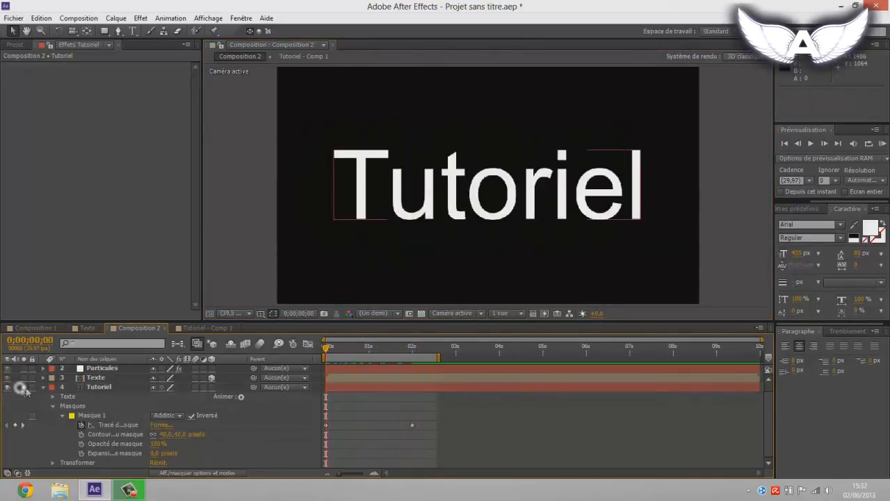
key(space)
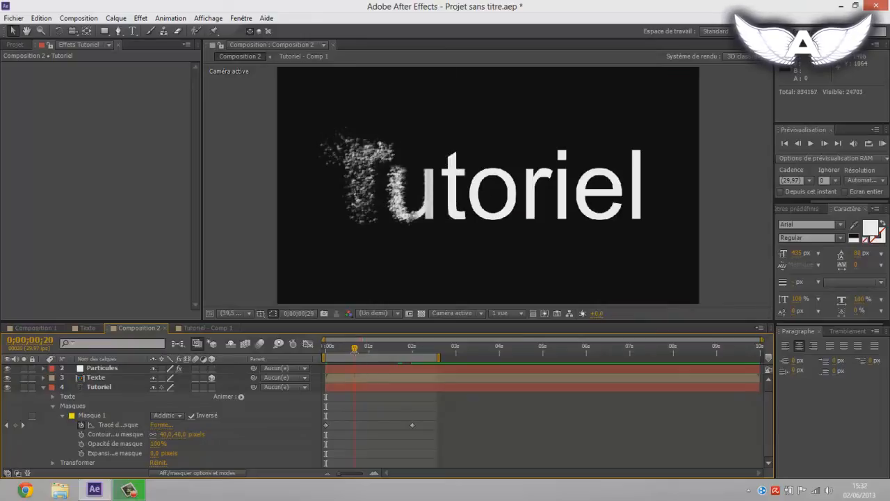
scroll(474, 208, up, 2)
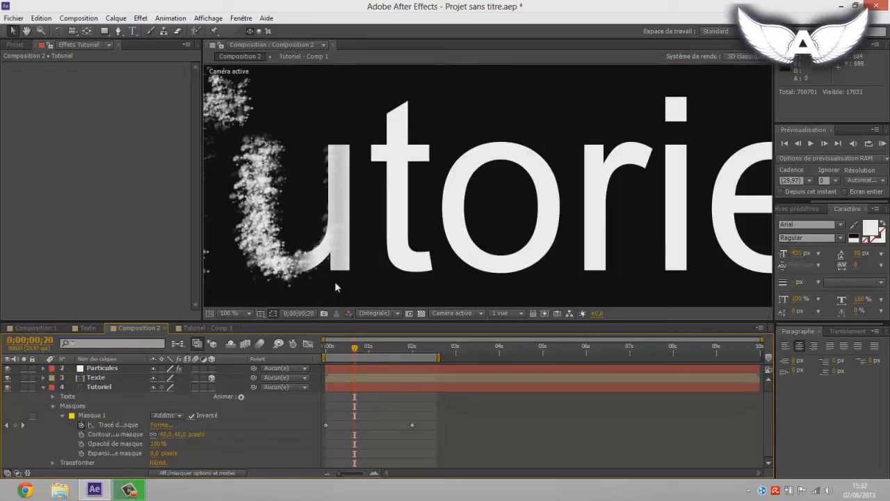
Step: Shift both Tutoriel mask path keyframes one frame later, with the last at 0;00;02;01, and check the alignment at 0;00;01;09
click(92, 387)
scroll(401, 236, down, 3)
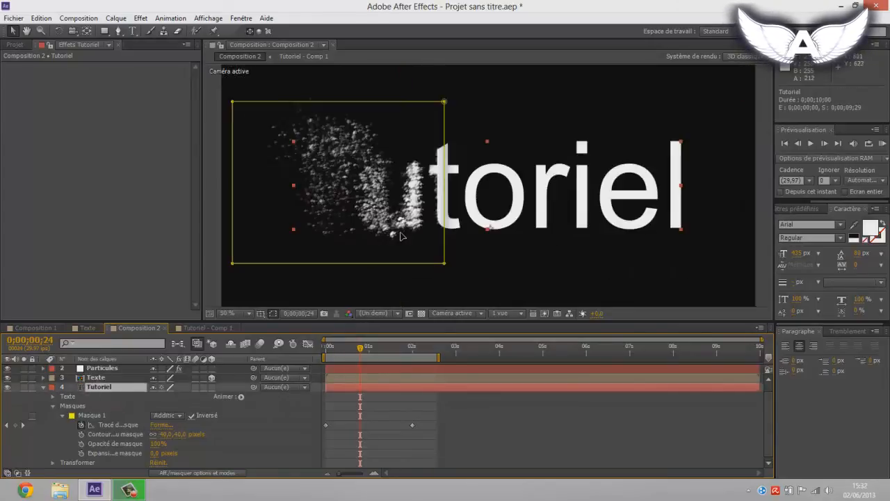
drag(436, 441, 324, 413)
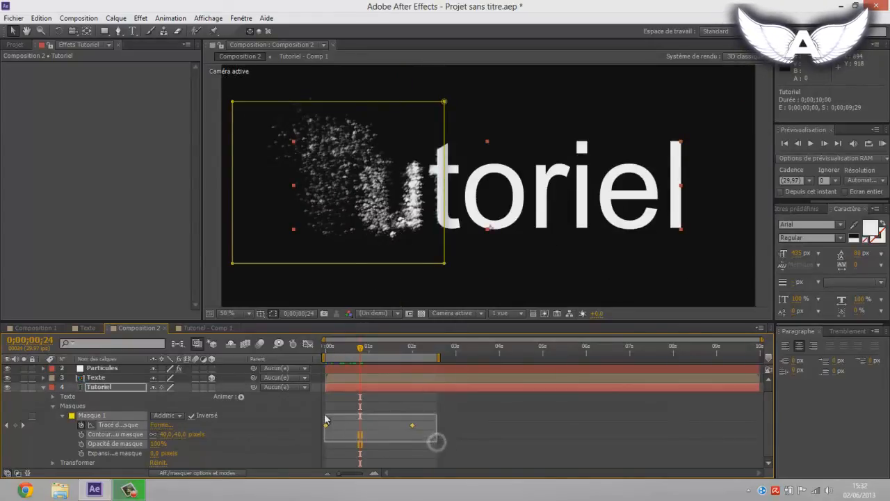
click(413, 425)
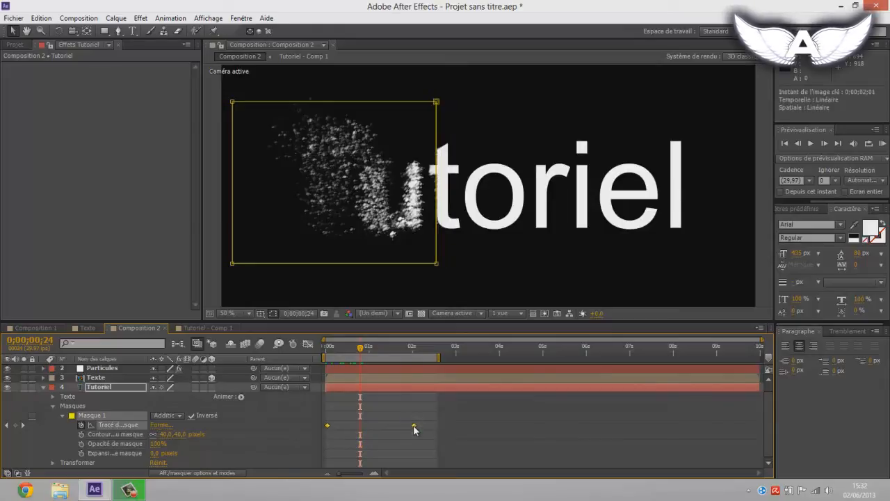
drag(413, 425, 414, 426)
click(426, 452)
drag(361, 349, 387, 357)
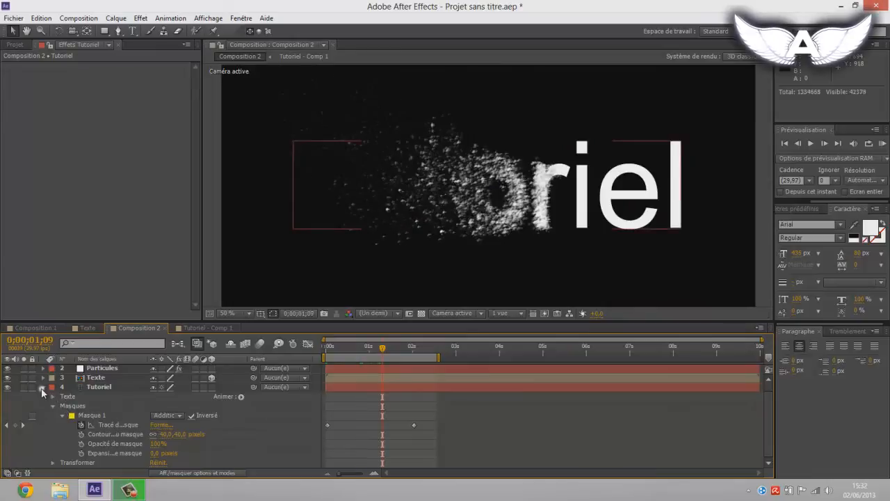
Step: Collapse the Tutoriel layer, fit the composition in the viewer, and RAM-preview the disintegration before scrubbing to 0;00;01;10
click(43, 390)
click(228, 313)
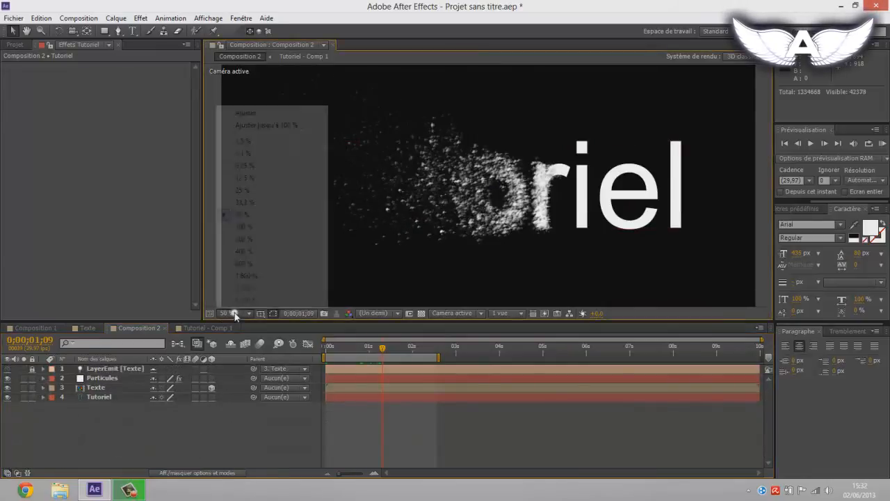
click(240, 125)
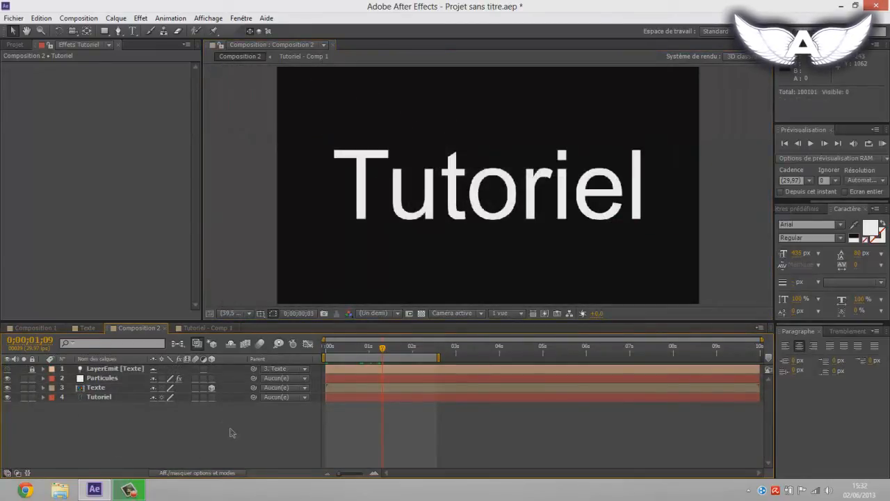
key(KP_0)
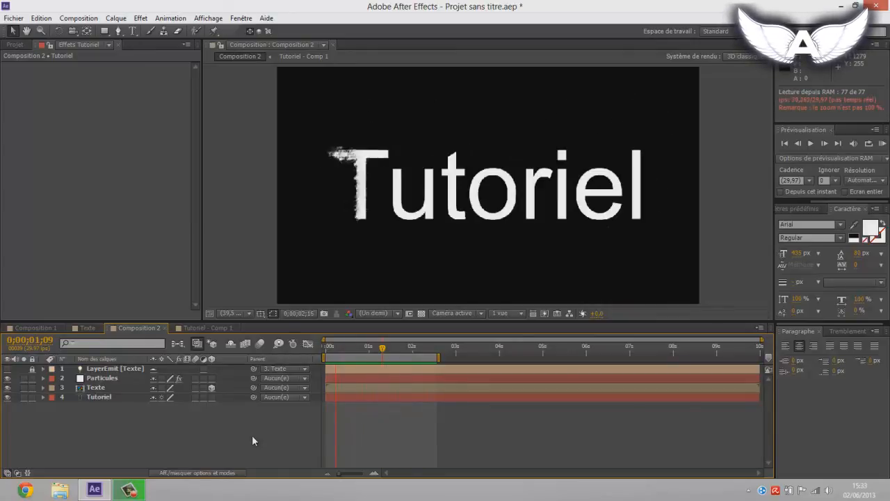
drag(330, 350, 381, 356)
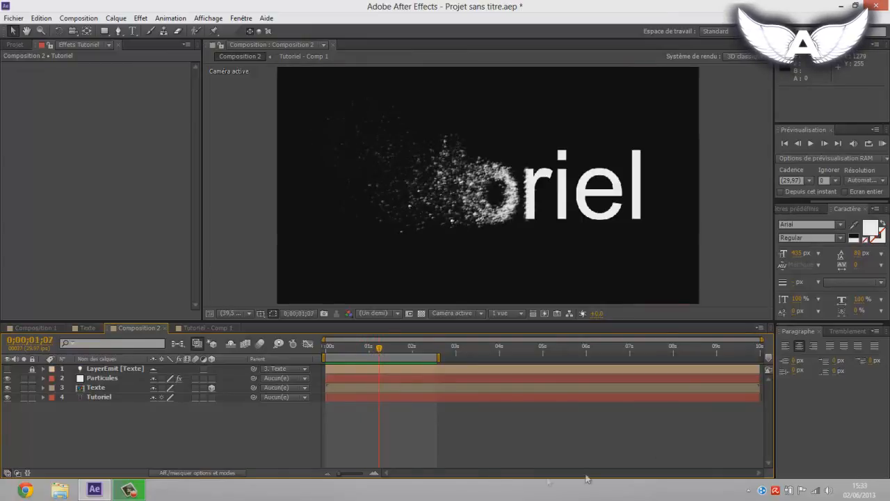
drag(349, 349, 383, 354)
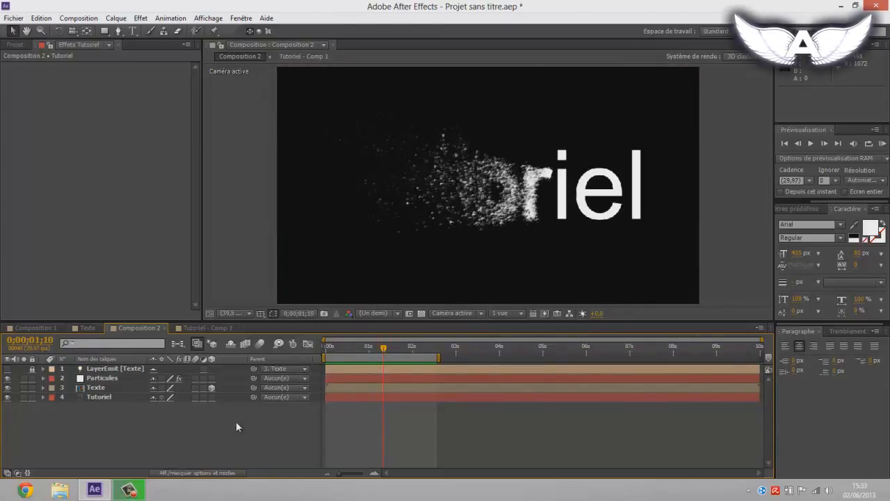